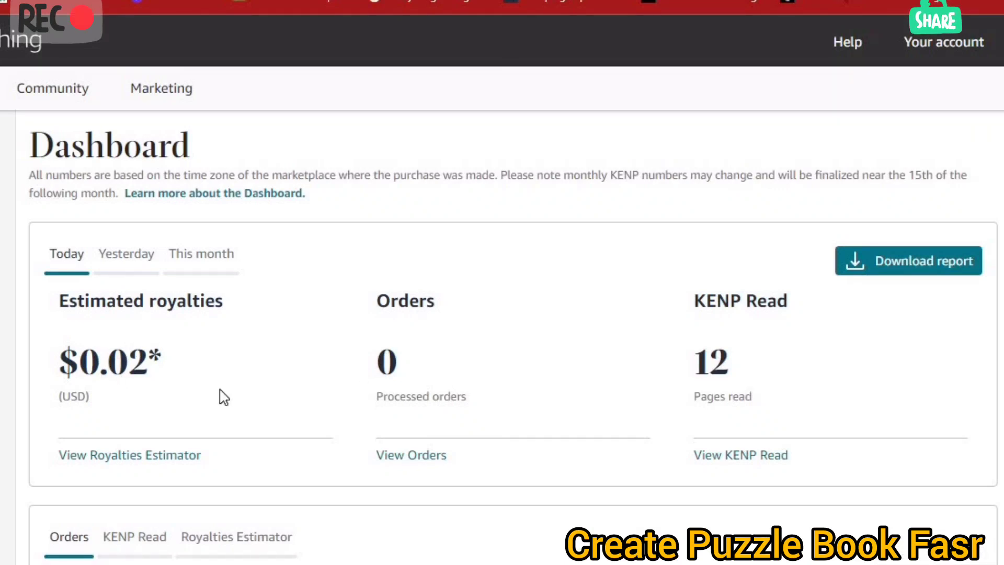
scroll(281, 352, down, 5)
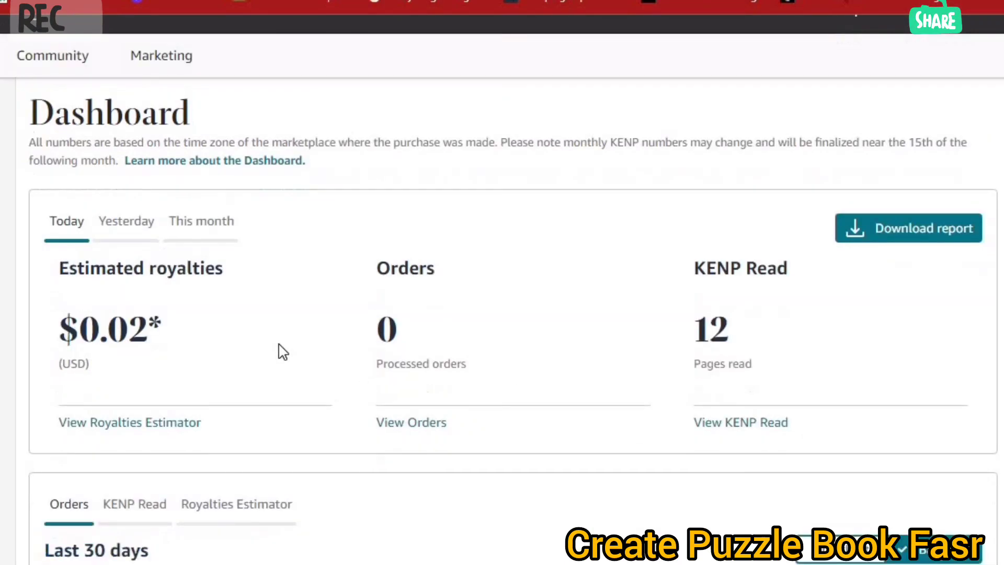
scroll(281, 352, up, 5)
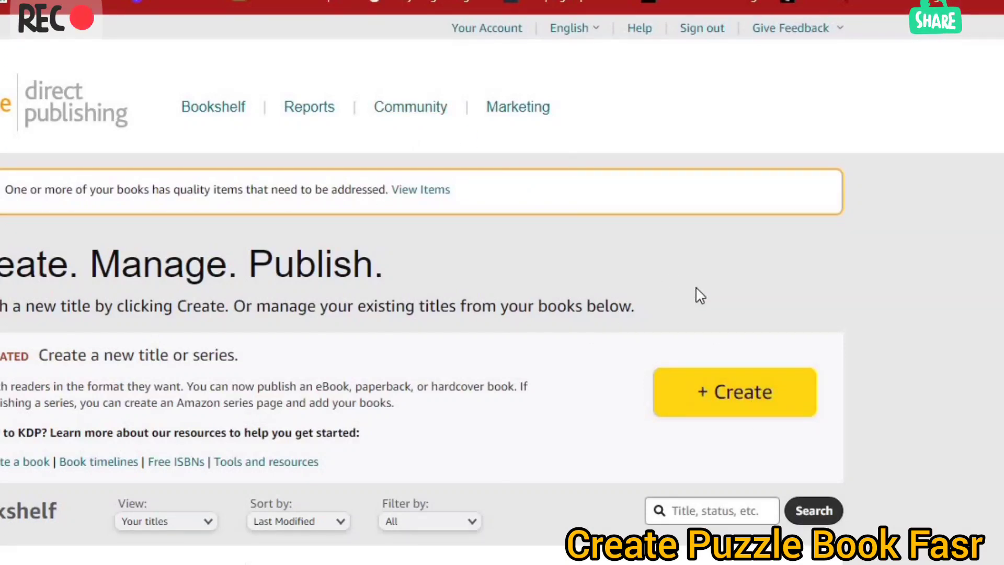
Start creating a new paperback title
click(753, 396)
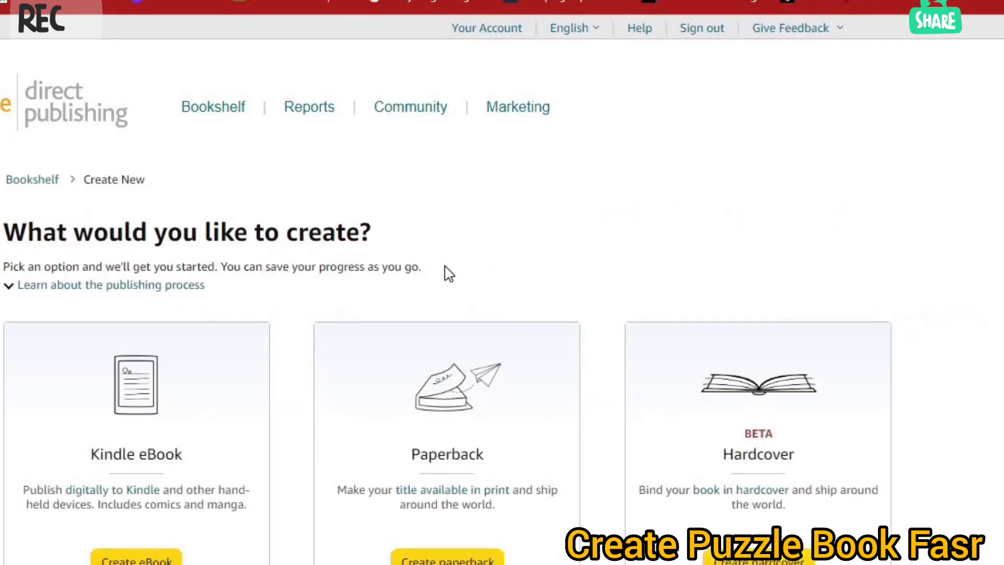
scroll(449, 273, down, 5)
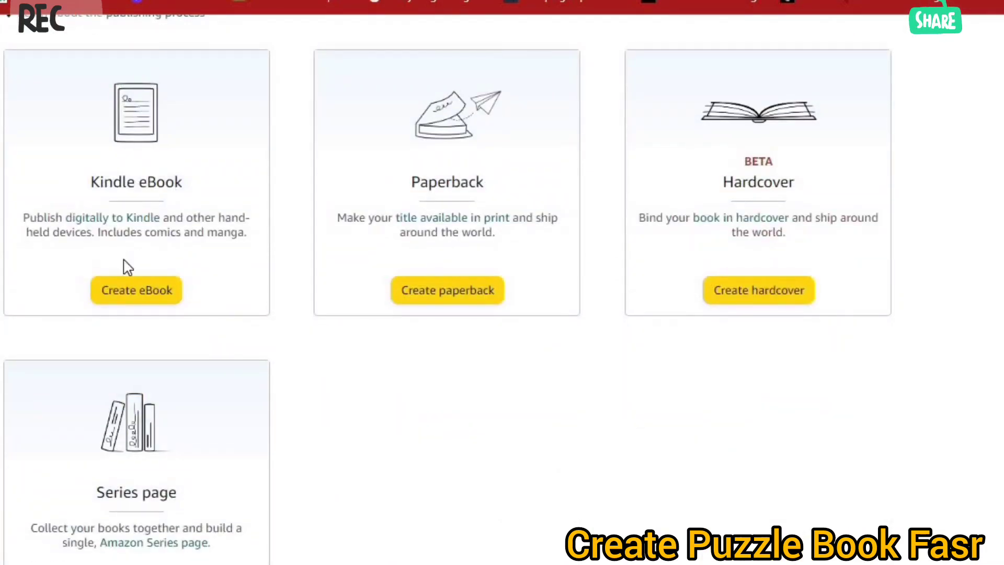
click(440, 303)
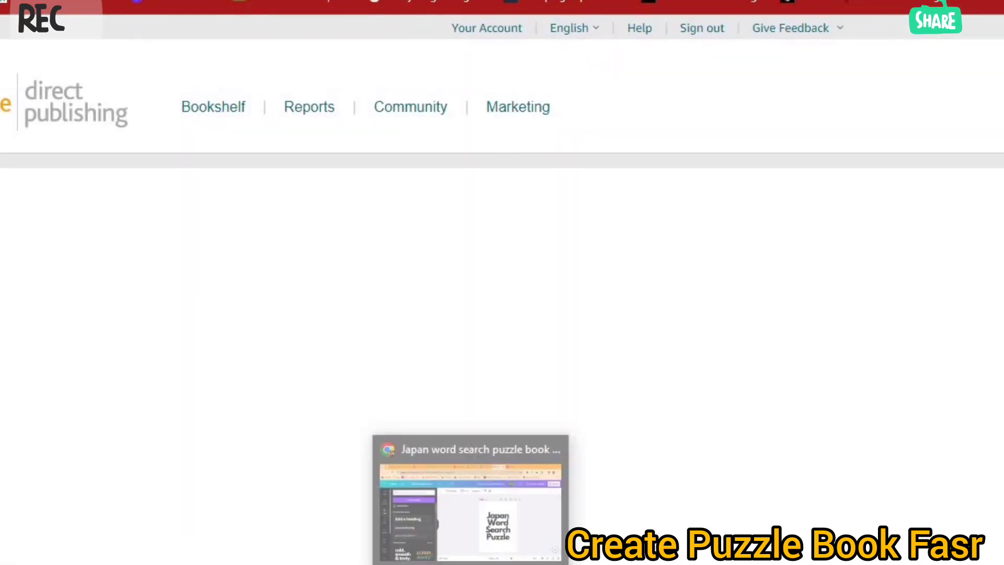
Switch to the 2bless Notes file in Notepad and copy the headline from "Unleash Your Inner Japanophile" through "Adults and Seniors", without the exclamation mark
mouse_move(380, 564)
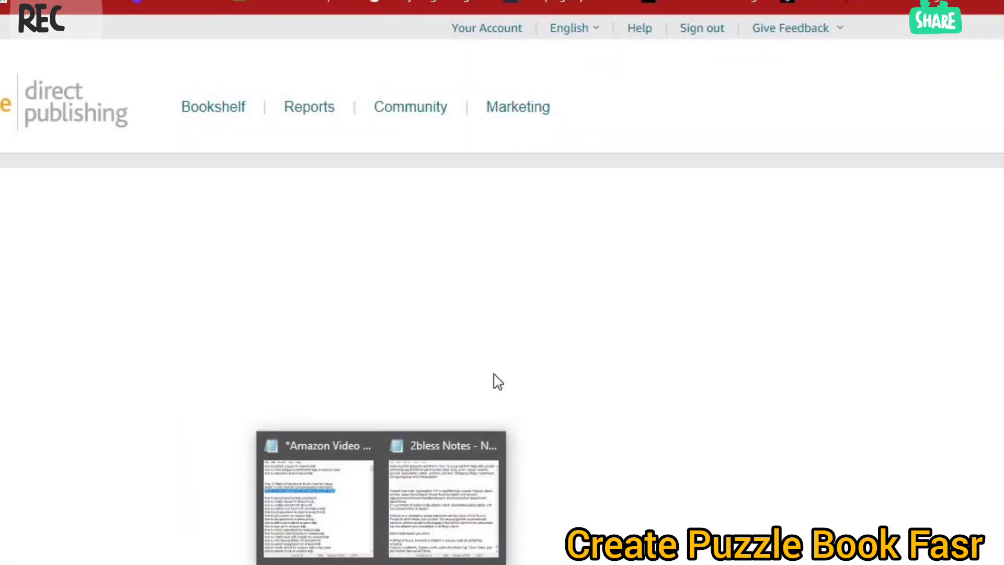
click(435, 497)
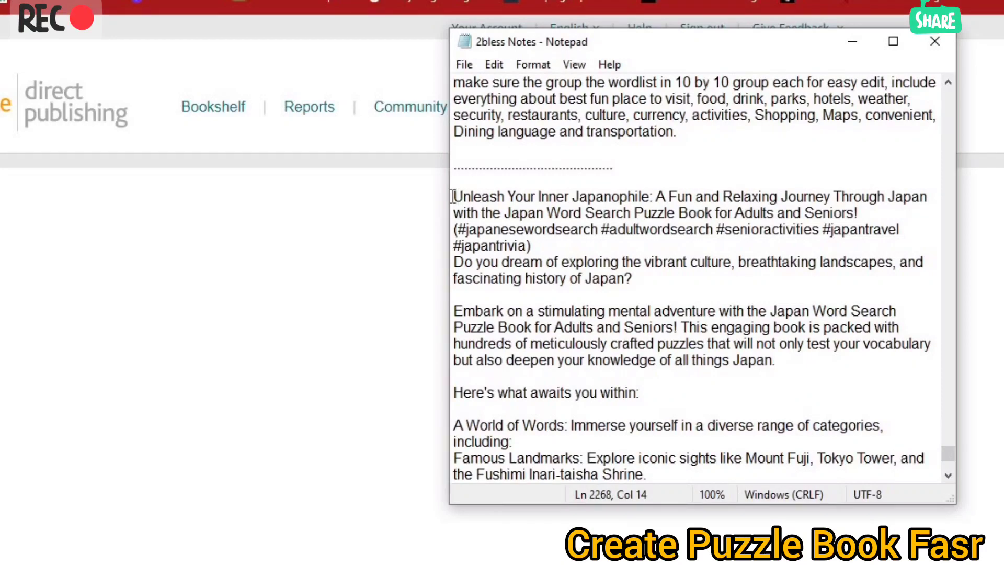
drag(453, 196, 858, 215)
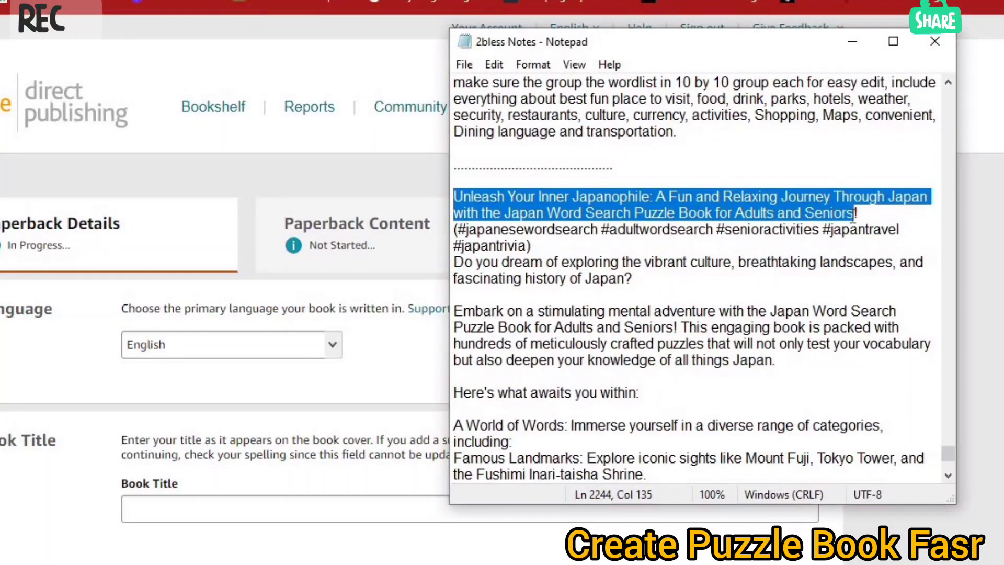
right_click(830, 212)
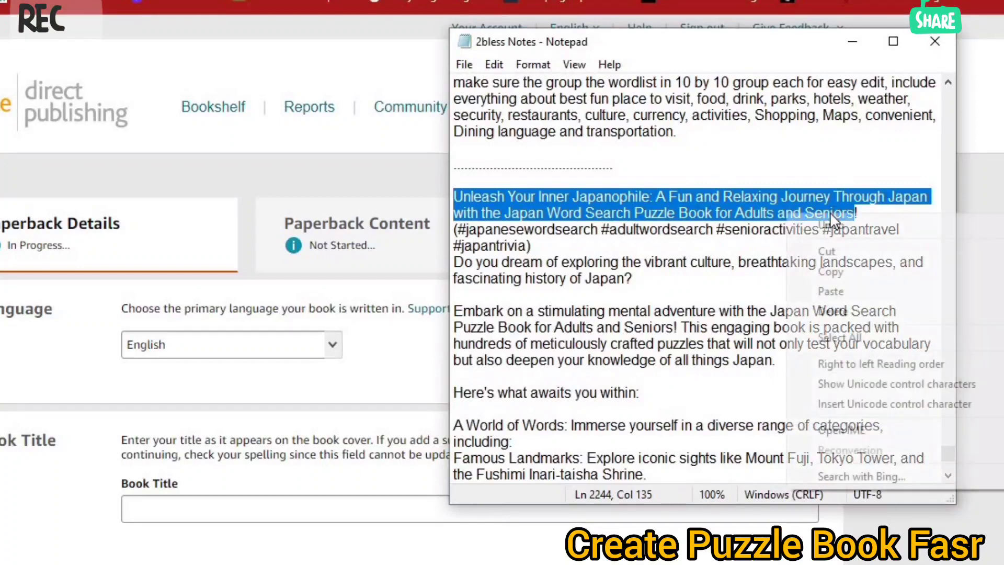
click(832, 272)
Return to the paperback details form and paste the copied "Unleash Your Inner Japanophile" headline as the book's subtitle
click(166, 399)
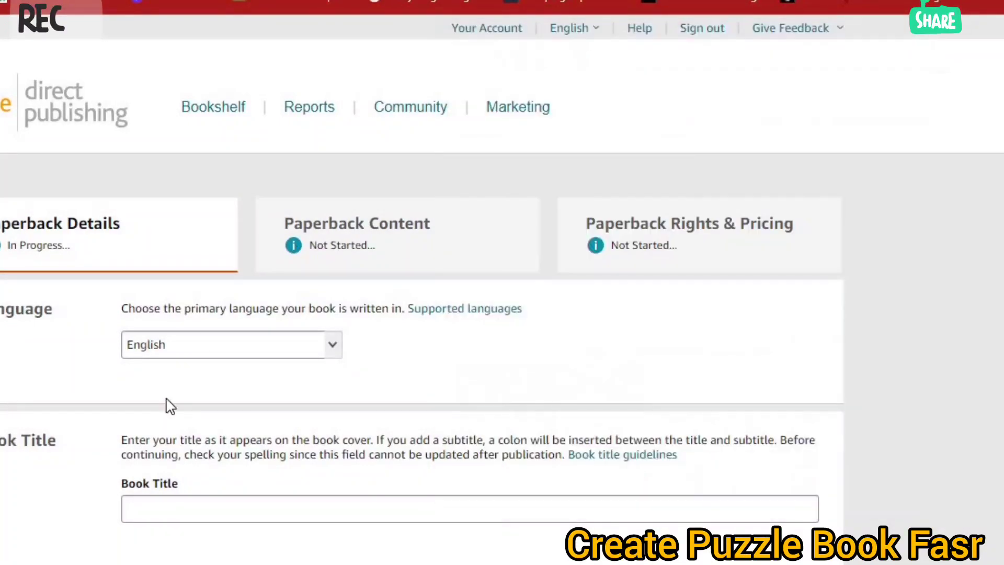
scroll(180, 403, down, 2)
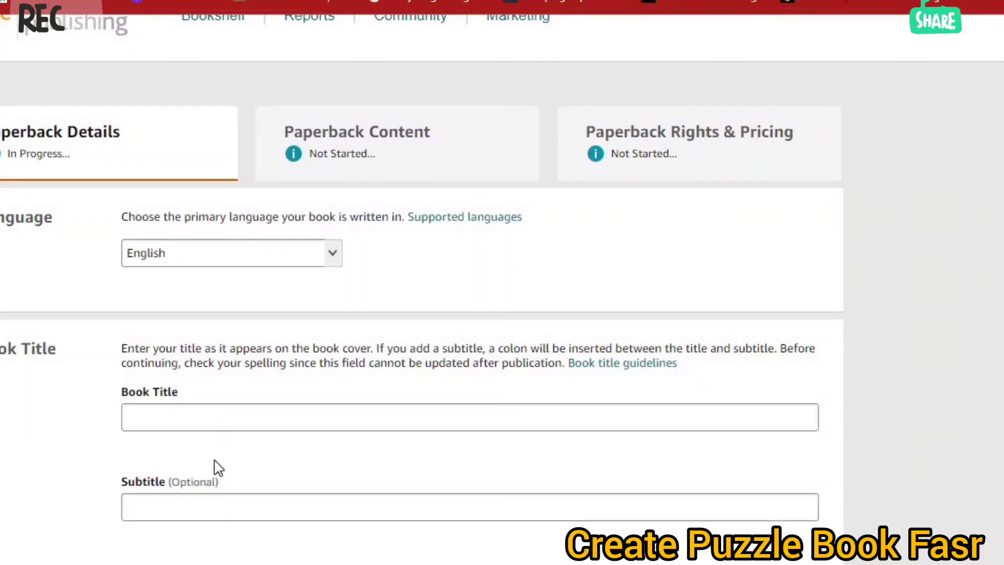
scroll(215, 466, down, 4)
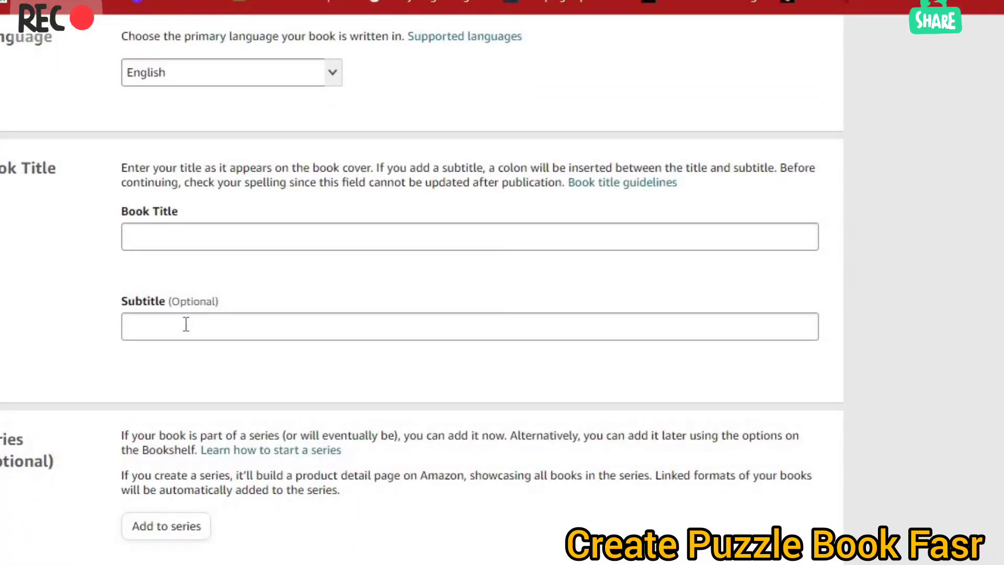
click(186, 324)
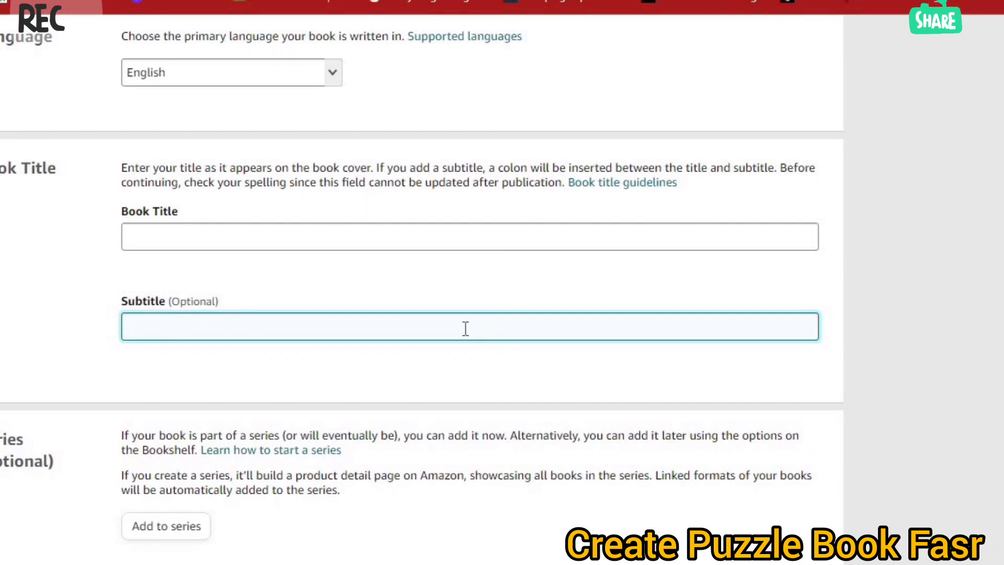
key(ctrl+v)
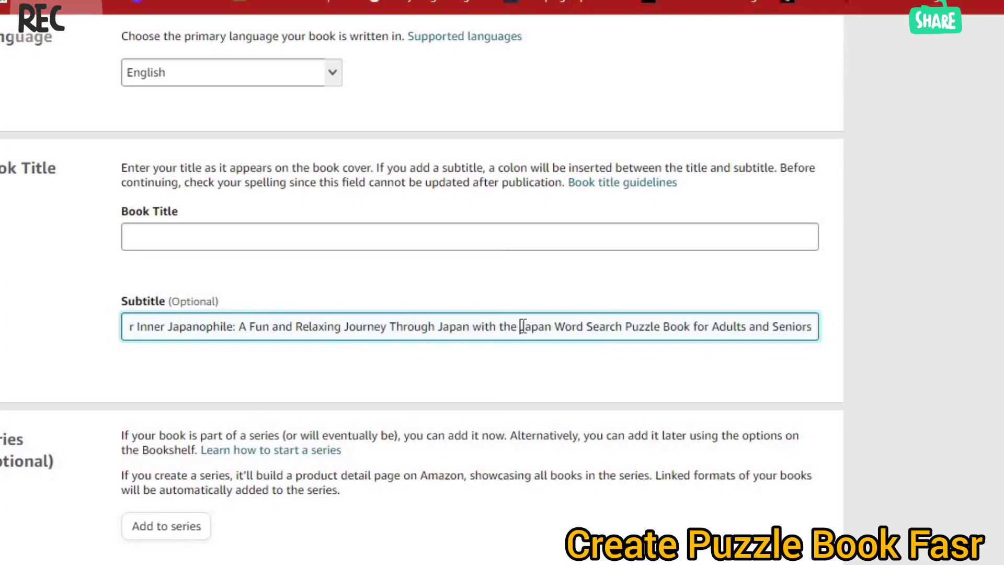
Copy "Japan Word Search Puzzle Book for Adults and Seniors" from the subtitle and paste it as the book title
drag(522, 326, 825, 334)
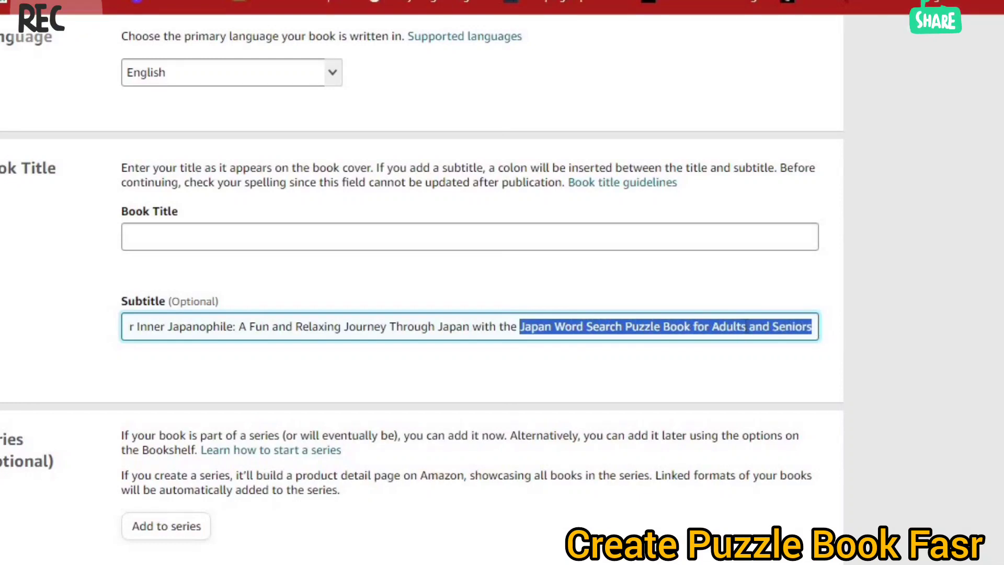
right_click(746, 326)
scroll(372, 79, down, 1)
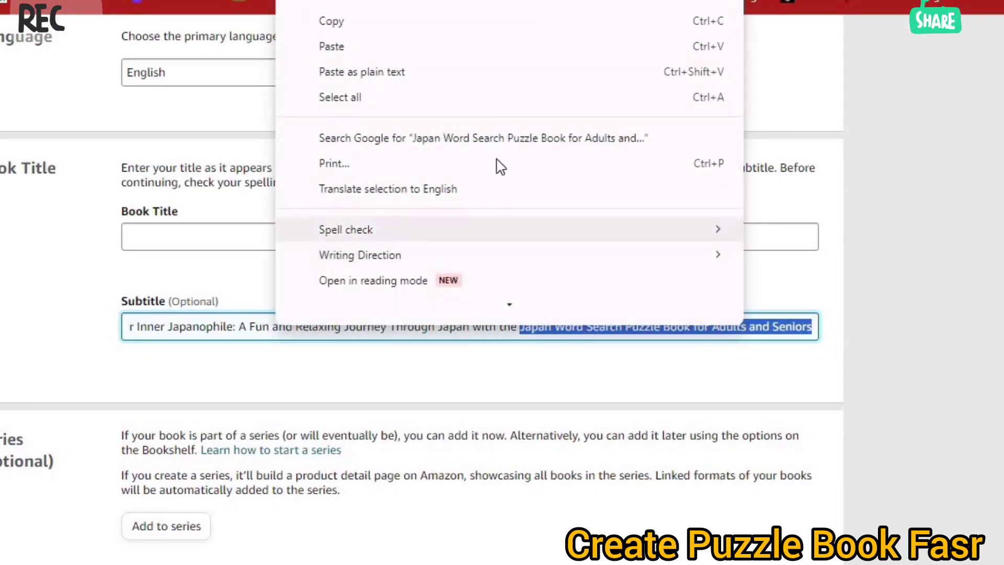
click(332, 22)
click(248, 232)
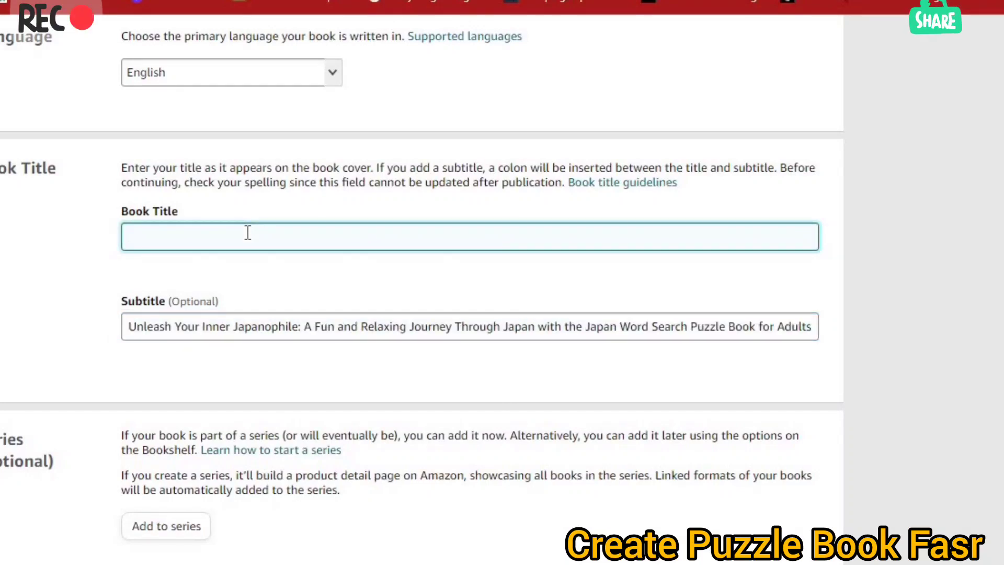
key(ctrl+v)
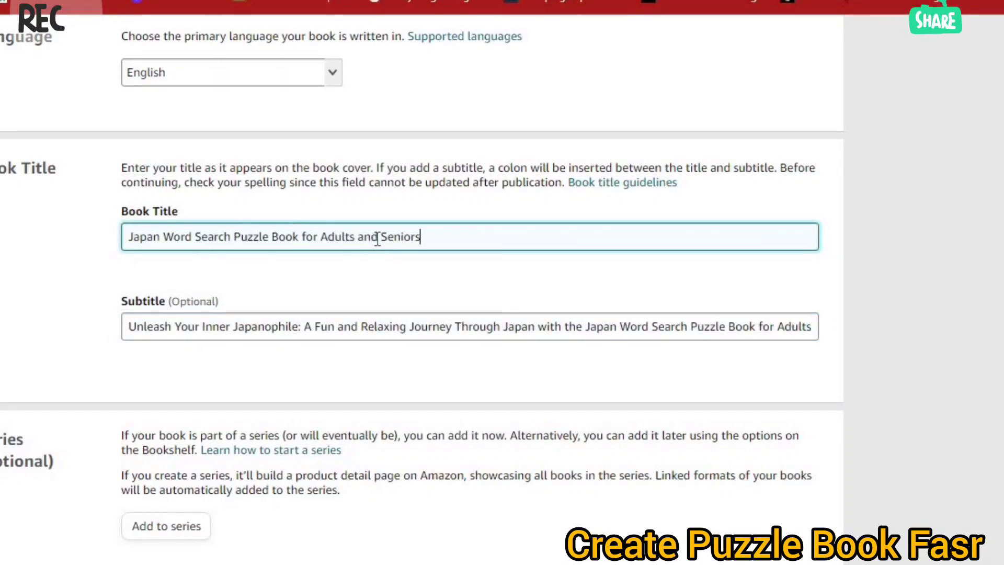
Replace "and" with "&" in the book title so it reads "Japan Word Search Puzzle Book for Adults & Seniors"
drag(374, 236, 361, 236)
text(&)
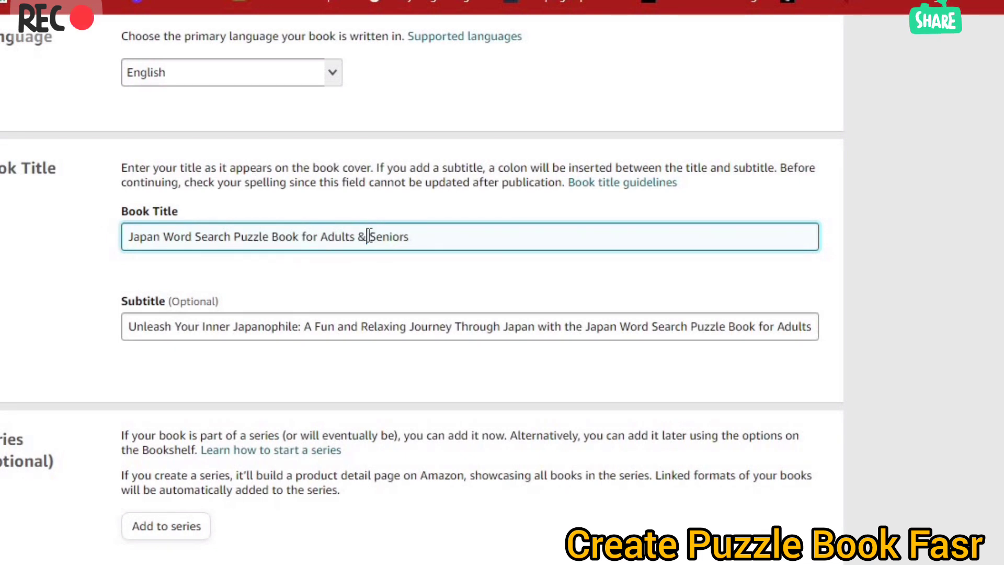
click(413, 268)
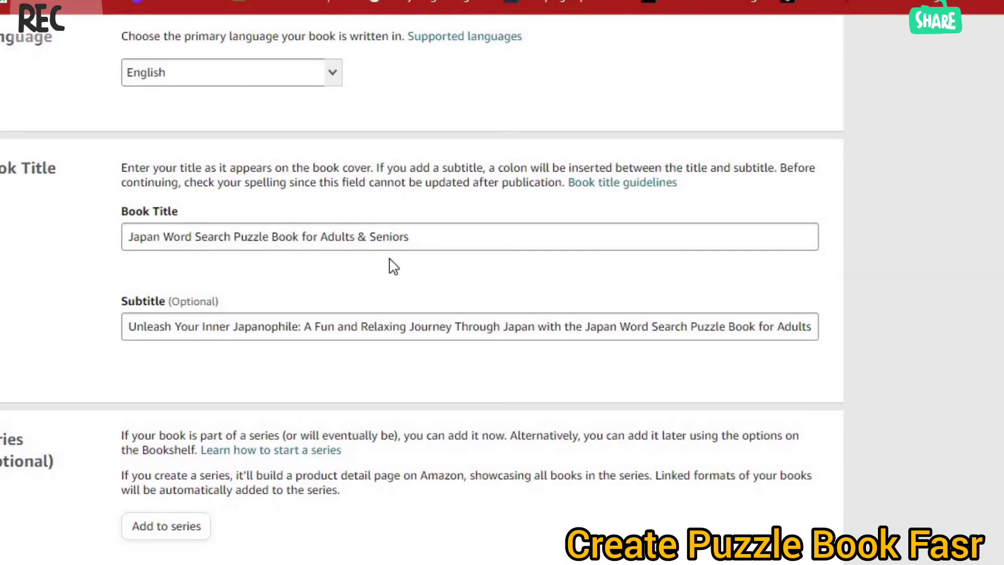
Enter the first name of the primary author, leaving the series and edition number empty
scroll(388, 264, down, 2)
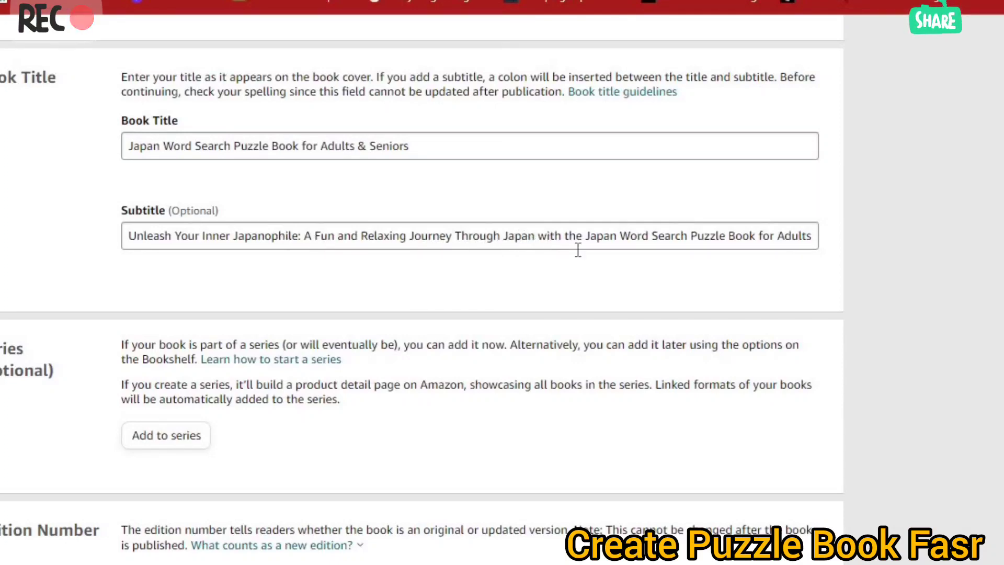
scroll(722, 280, down, 5)
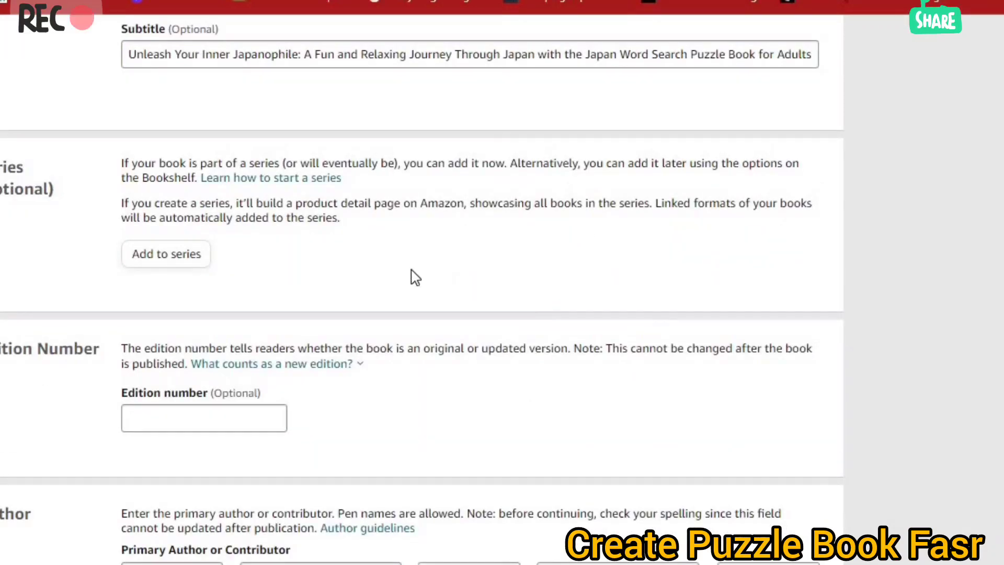
scroll(366, 272, down, 2)
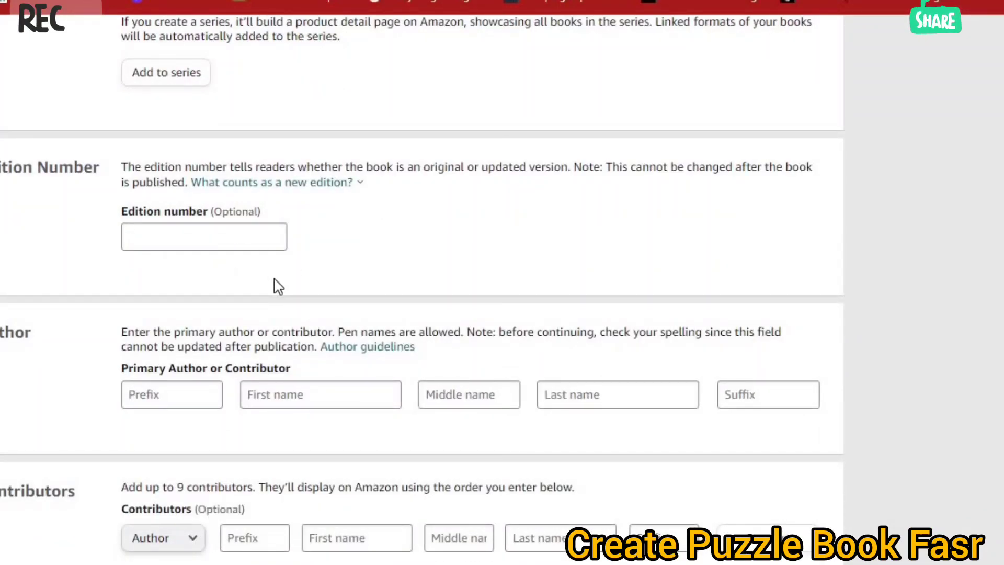
scroll(278, 284, down, 2)
click(293, 309)
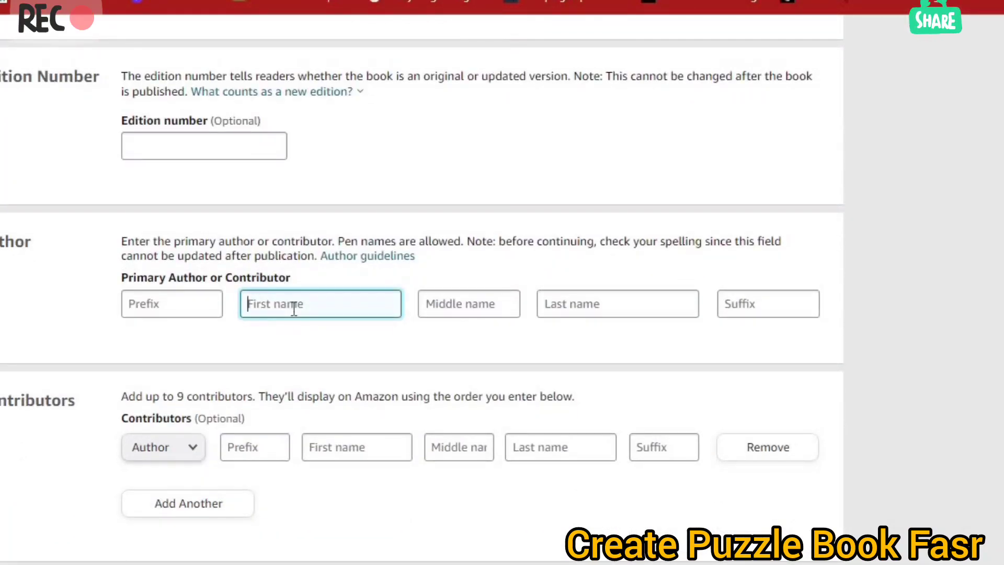
text(Tu)
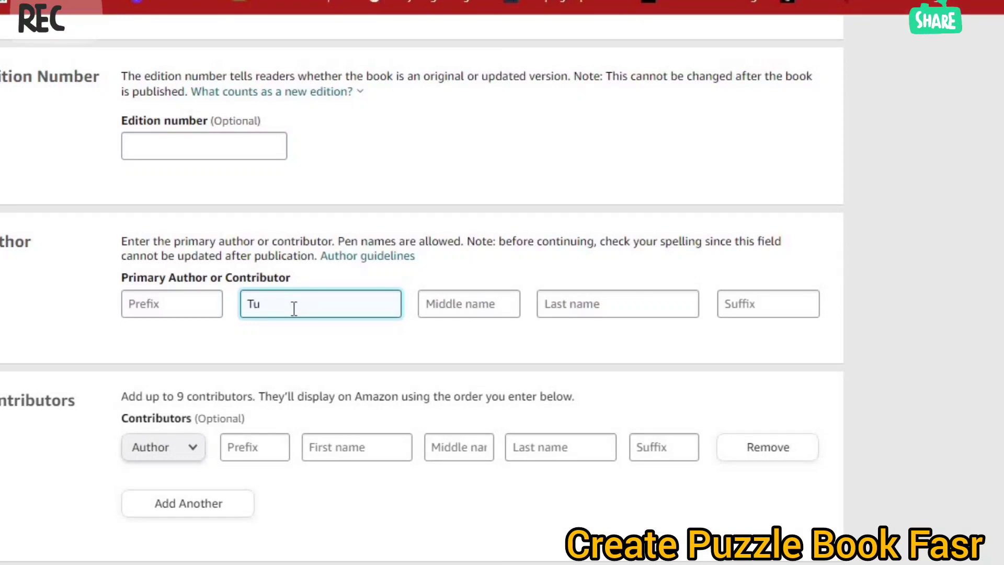
Enter the primary author's last name with only its first letter capitalized, leaving the middle name empty
key(Tab)
key(Tab)
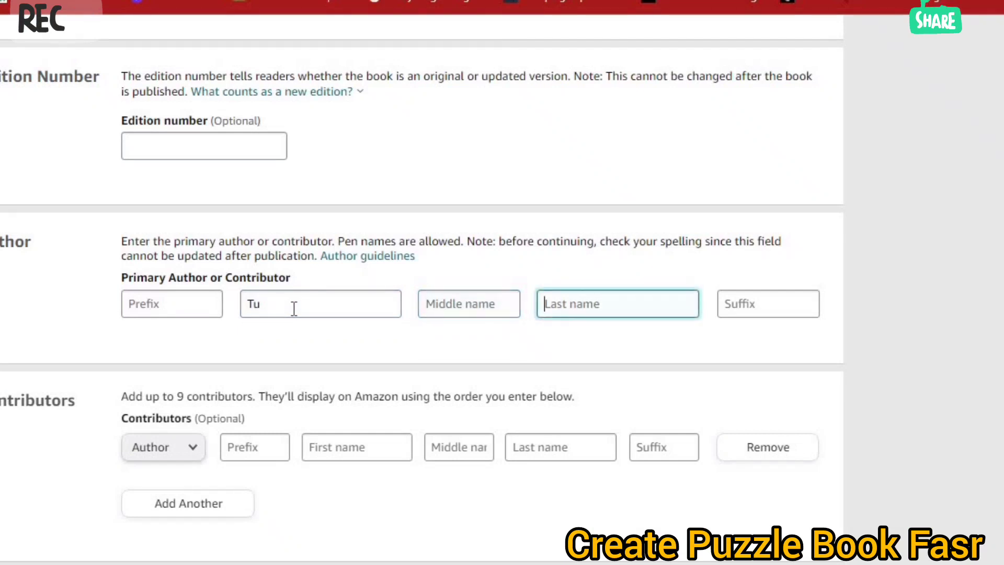
text(b)
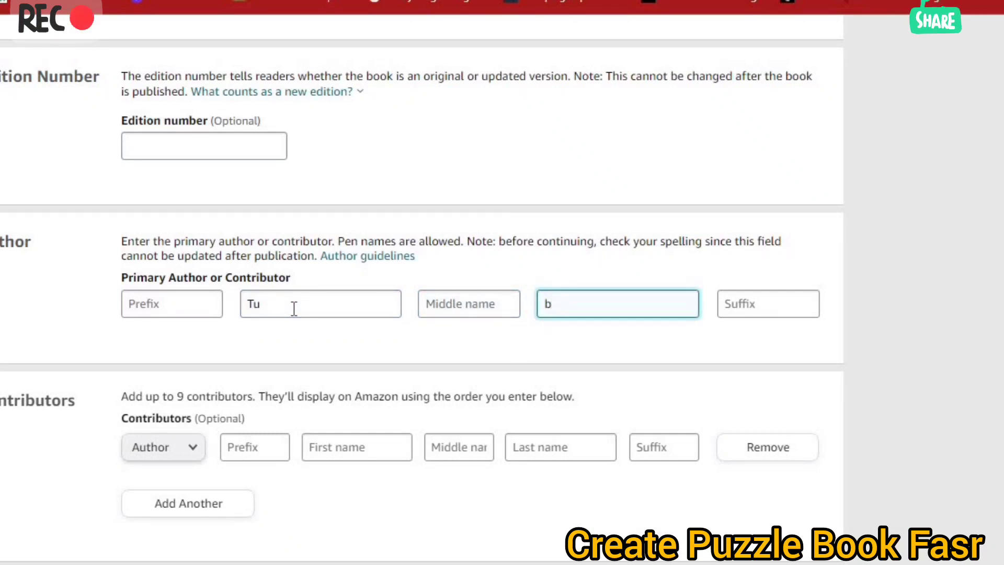
text(LESS)
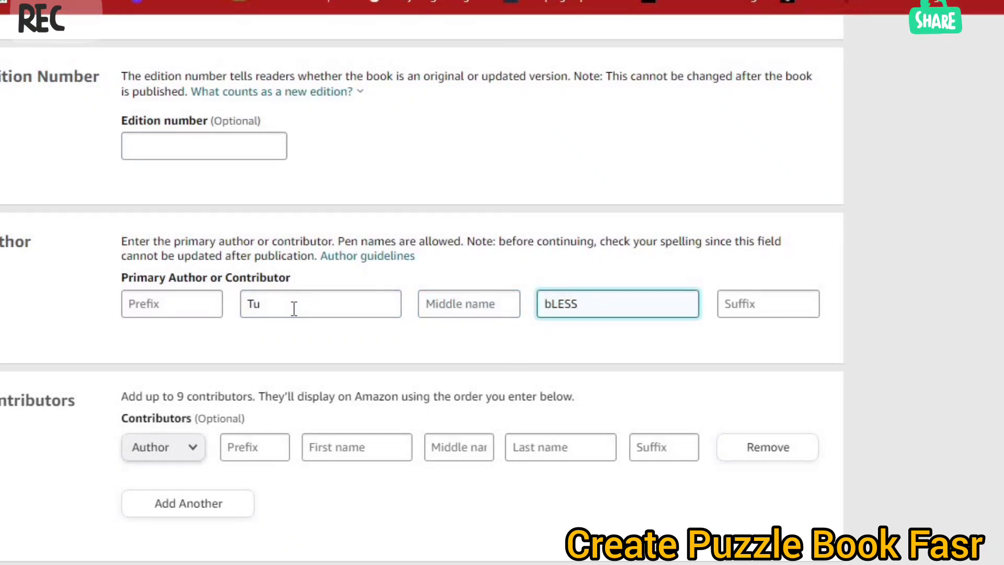
key(BackSpace)
key(BackSpace)
key(BackSpace)
key(BackSpace)
key(BackSpace)
text(Bless)
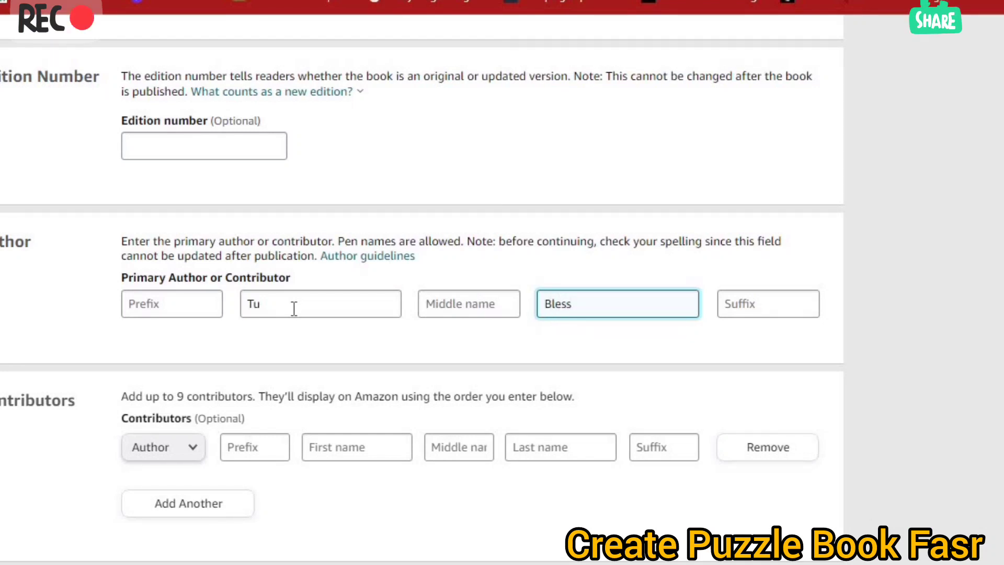
Copy the book description from the Notepad notes, starting at "Do you dream of exploring", and paste it into the book's description field
scroll(919, 323, down, 6)
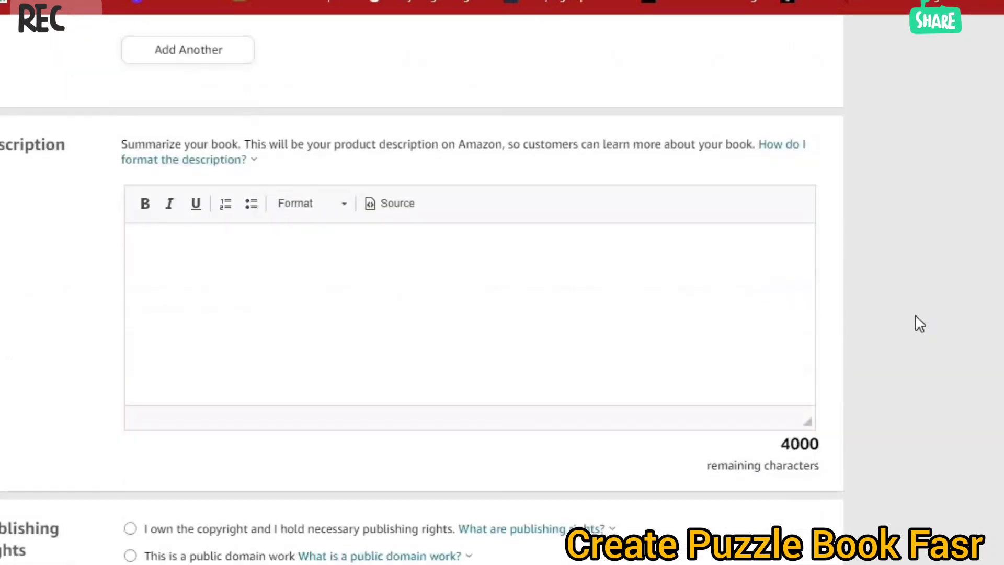
scroll(920, 323, up, 3)
scroll(920, 324, down, 4)
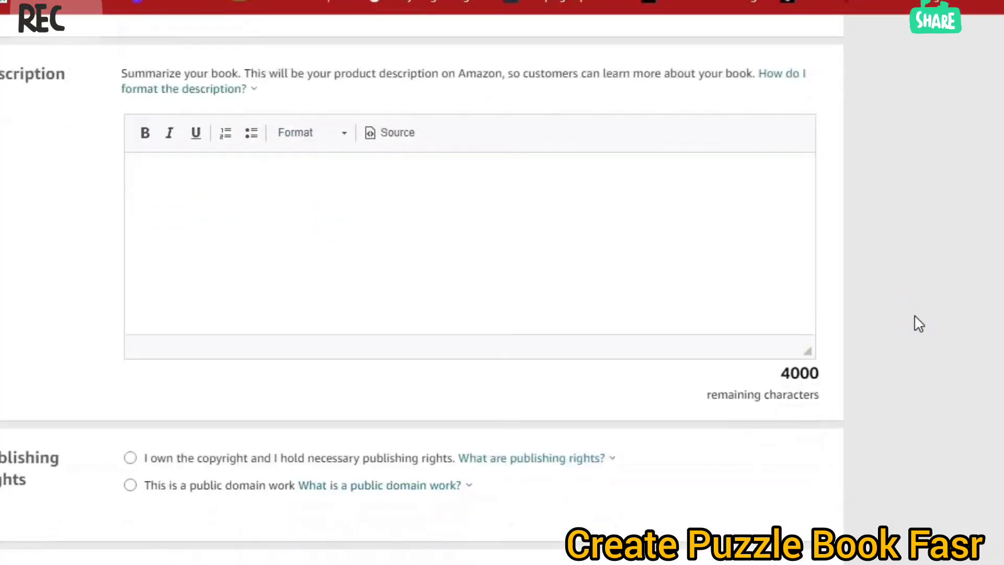
click(292, 197)
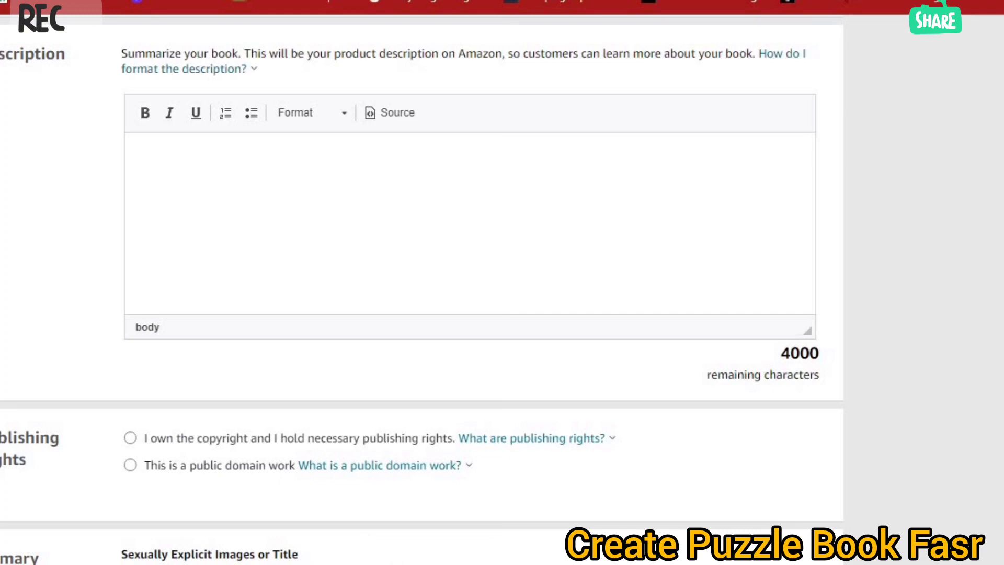
click(428, 526)
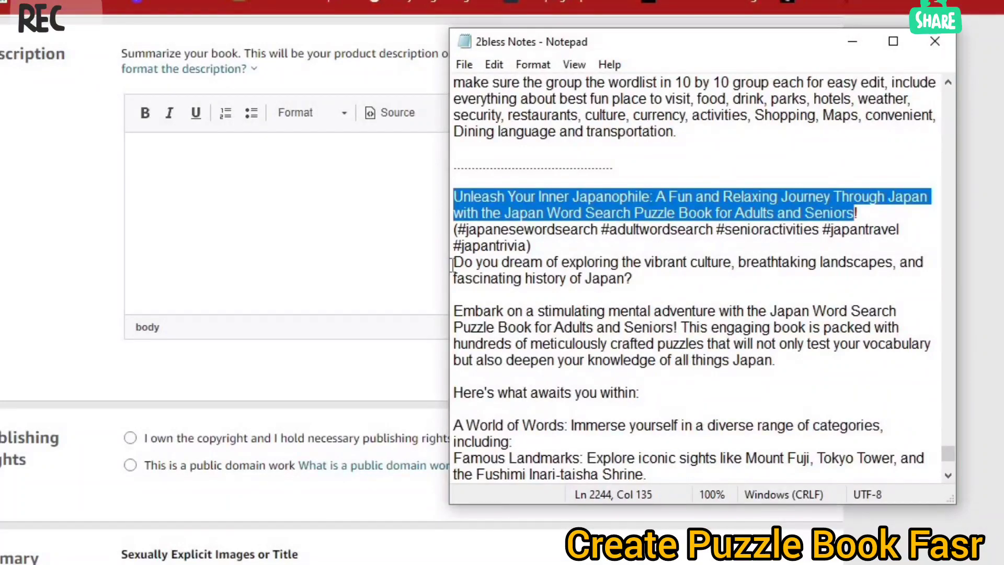
drag(452, 266, 780, 388)
right_click(573, 276)
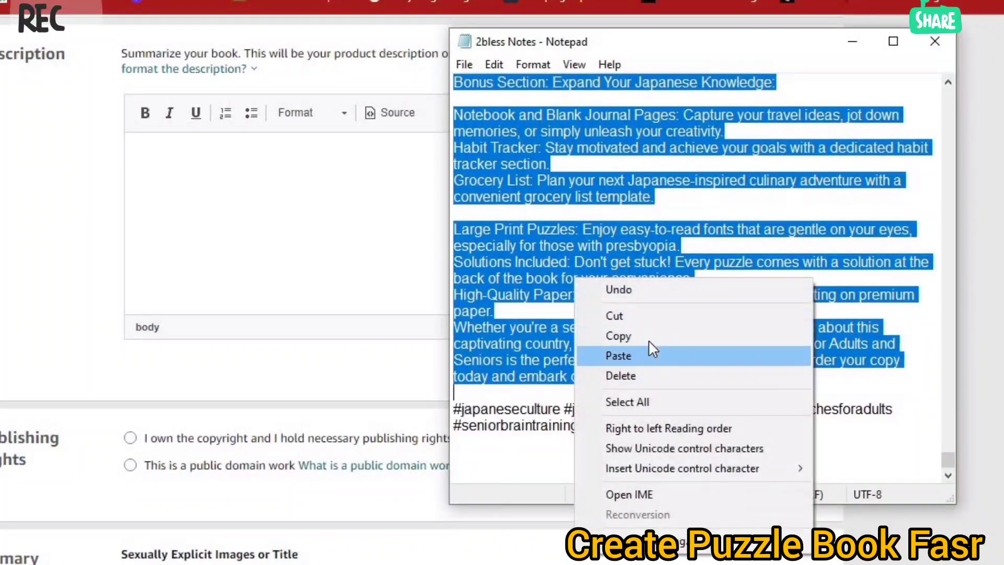
click(650, 332)
click(354, 234)
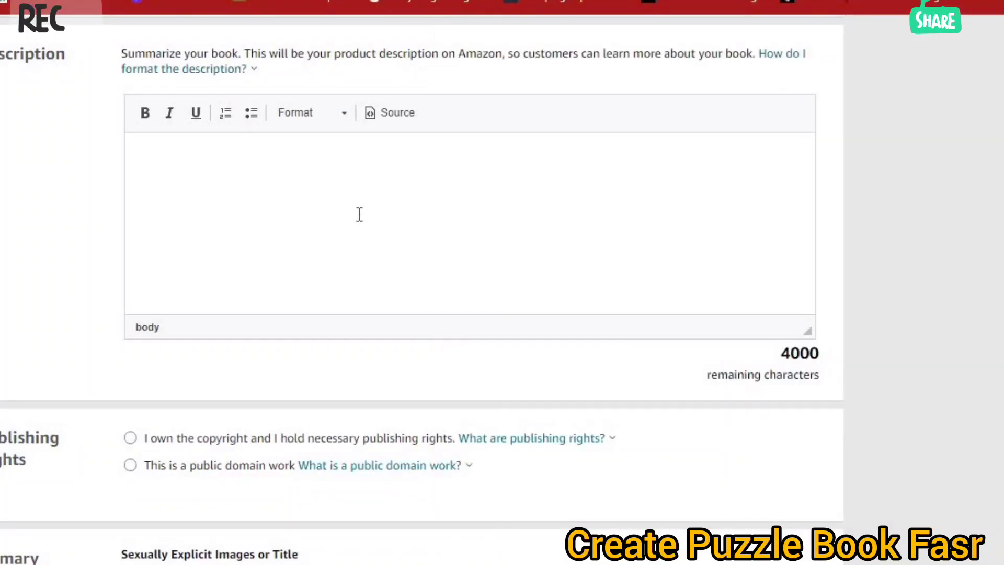
key(ctrl+v)
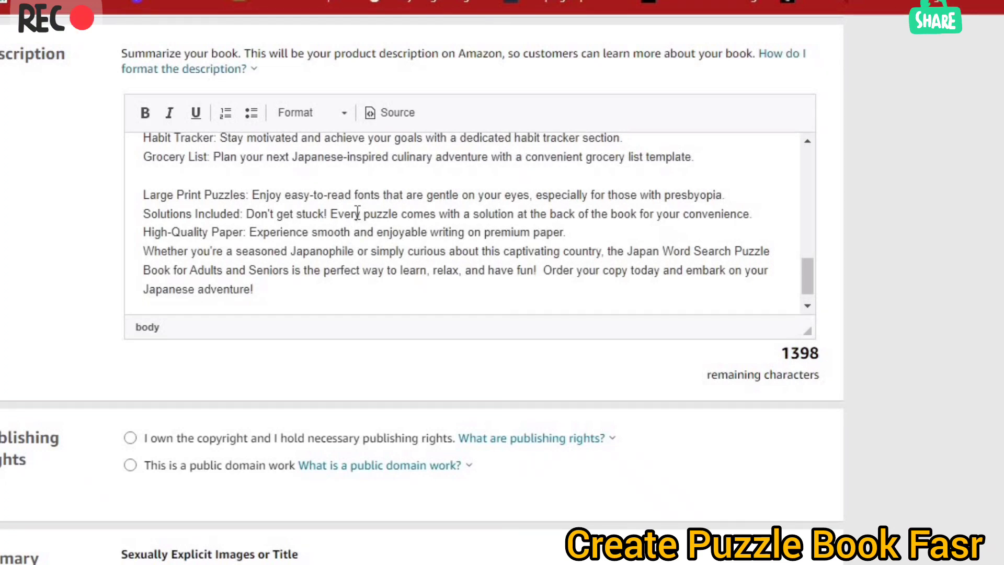
Format the Notebook and Blank Journal Pages, Habit Tracker and Grocery List lines of the description as a bulleted list
drag(810, 285, 806, 251)
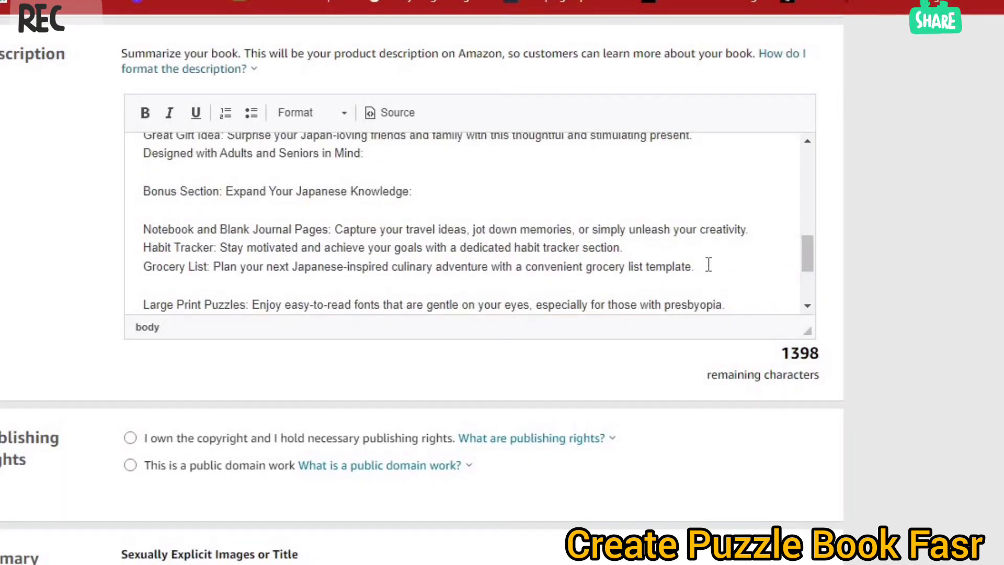
drag(700, 267, 139, 232)
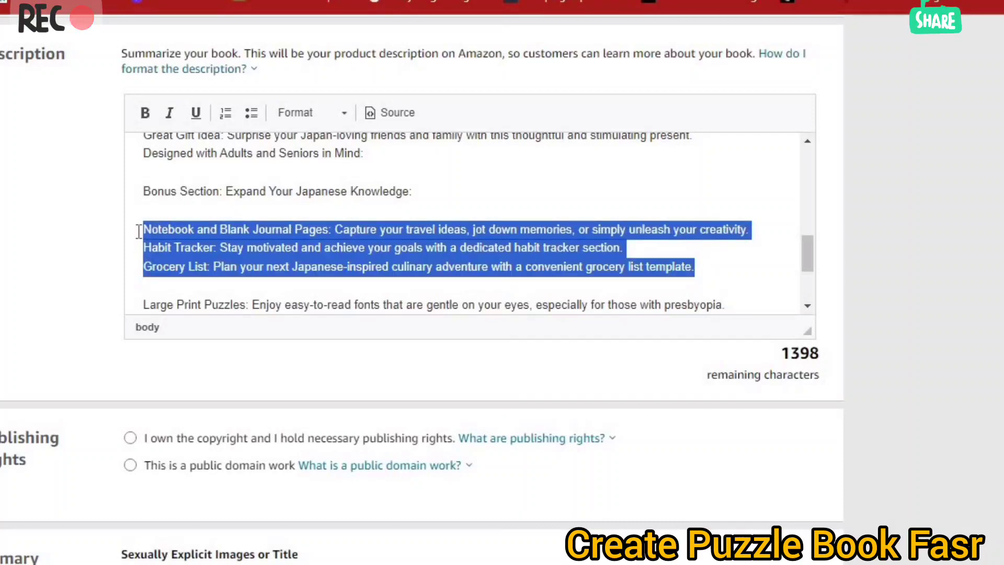
click(251, 112)
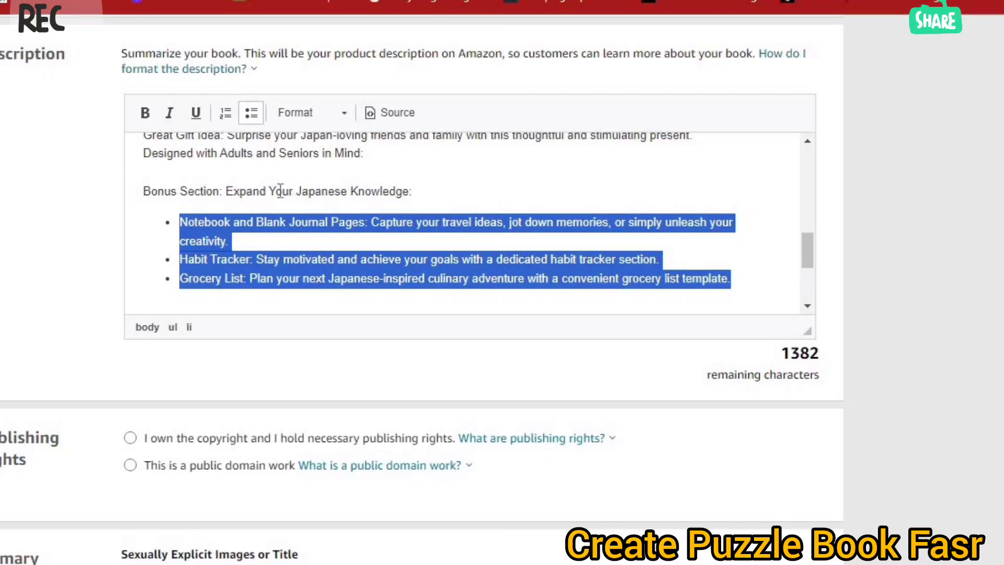
Turn the description lines from "Stress Relief" through "Designed with Adults and Seniors in Mind" into a bulleted list
drag(815, 257, 809, 233)
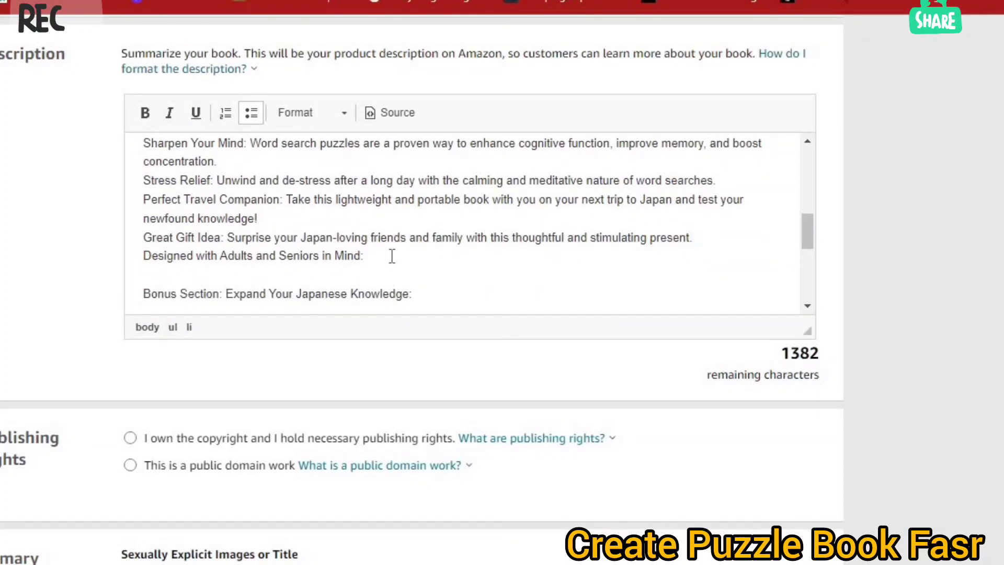
drag(366, 257, 142, 180)
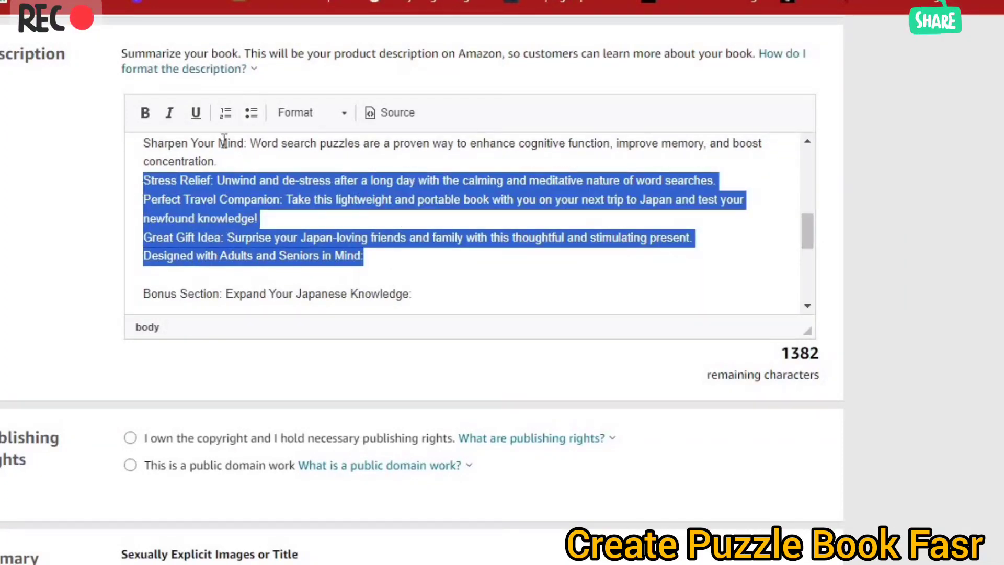
click(252, 113)
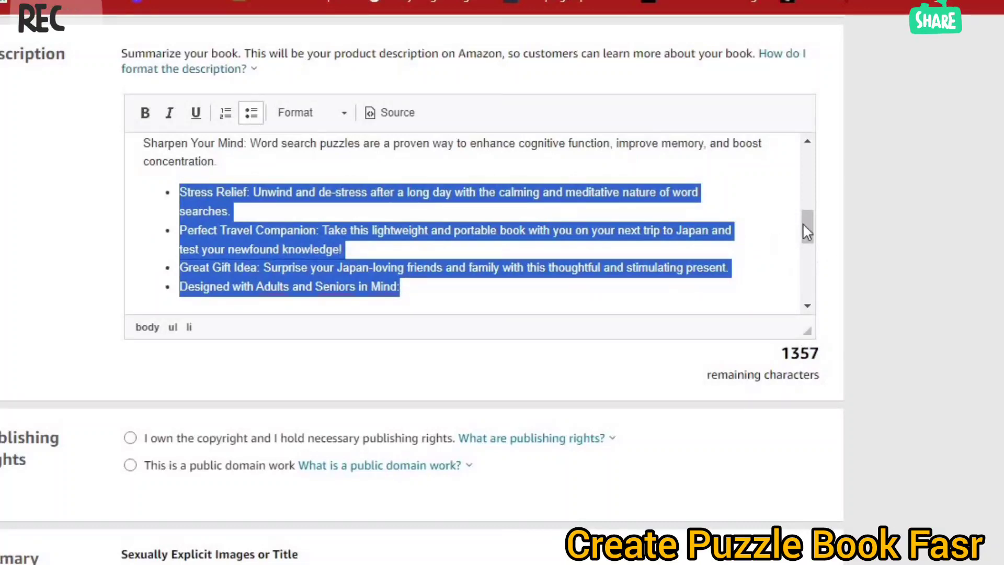
Apply bullets to the description lines from "A World of Words" through "Beyond Entertainment"
drag(807, 224, 812, 204)
drag(810, 191, 816, 200)
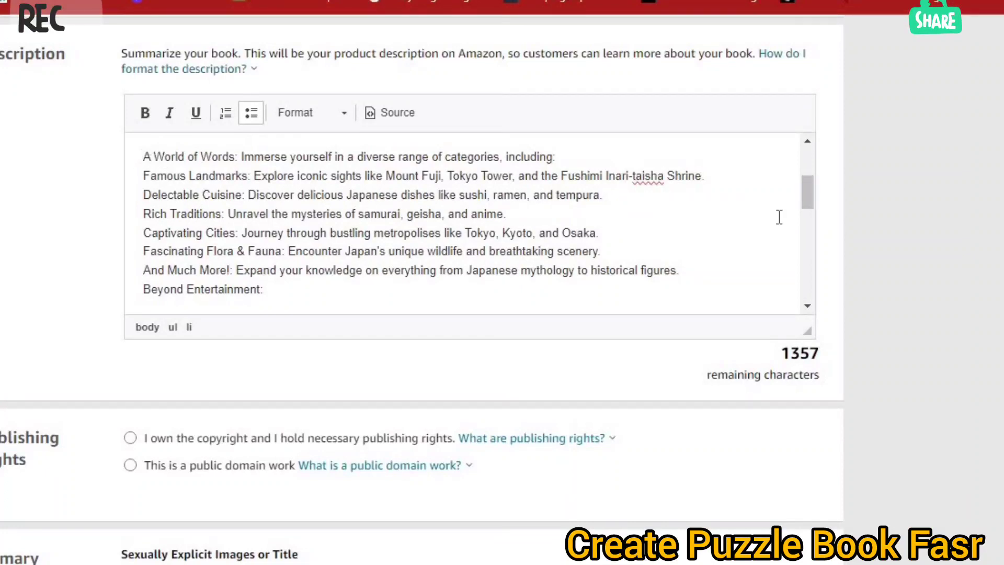
mouse_move(809, 197)
mouse_down()
mouse_move(808, 160)
mouse_move(815, 198)
mouse_up()
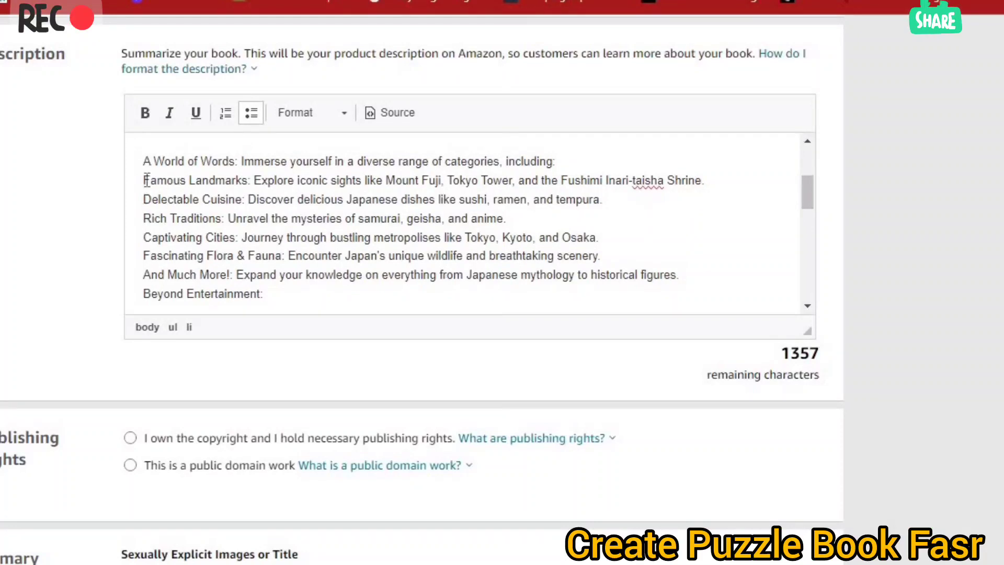
drag(146, 160, 265, 293)
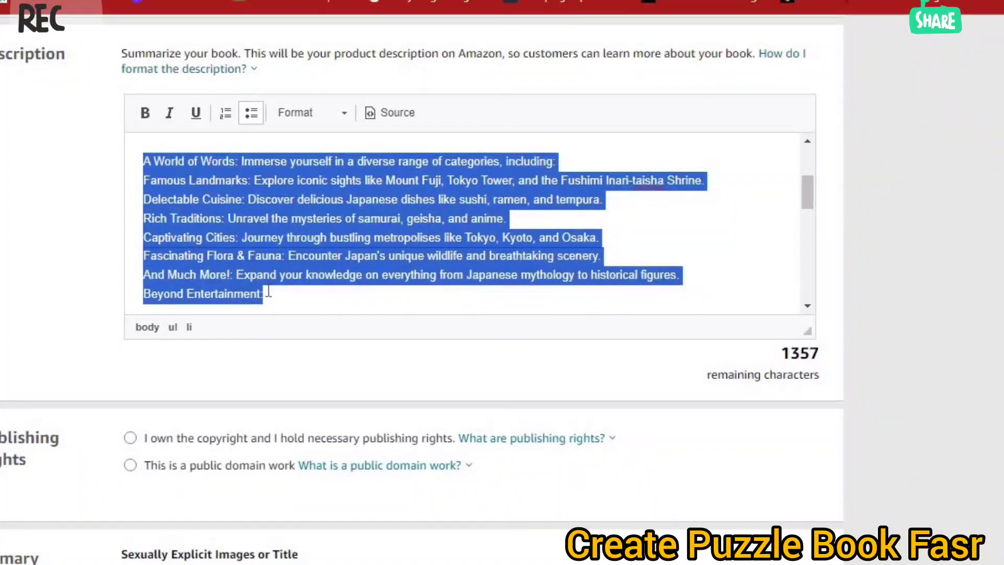
click(251, 113)
click(248, 115)
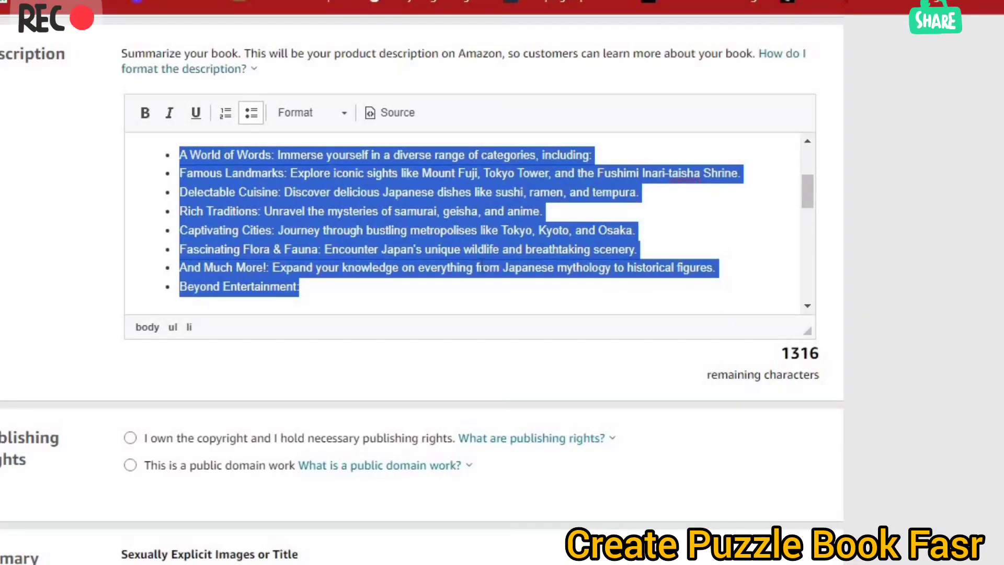
click(559, 281)
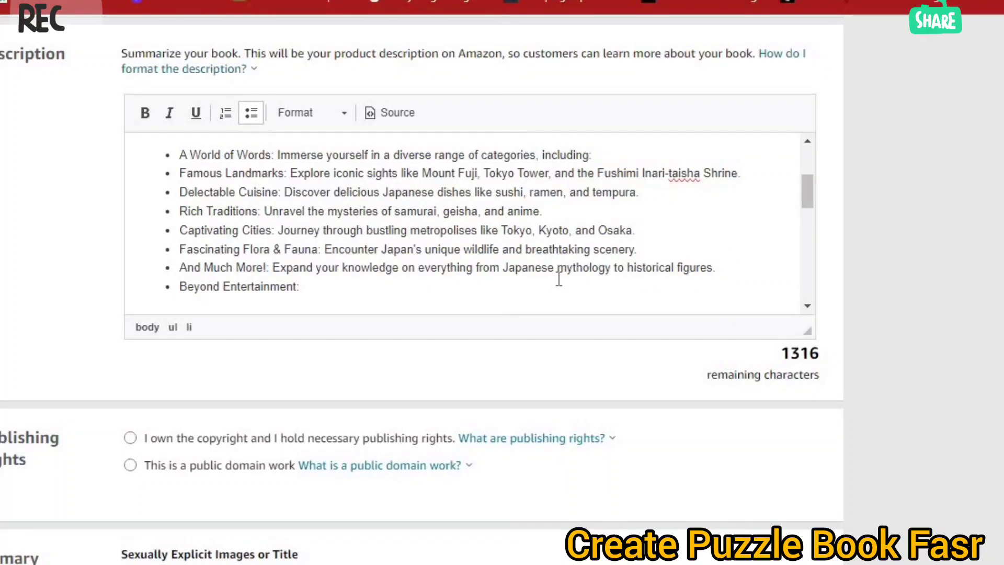
Insert a blank line between the "High-Quality Paper" line and the closing "Whether you're a seasoned Japanophile" paragraph of the description
scroll(670, 261, up, 1)
scroll(673, 265, down, 3)
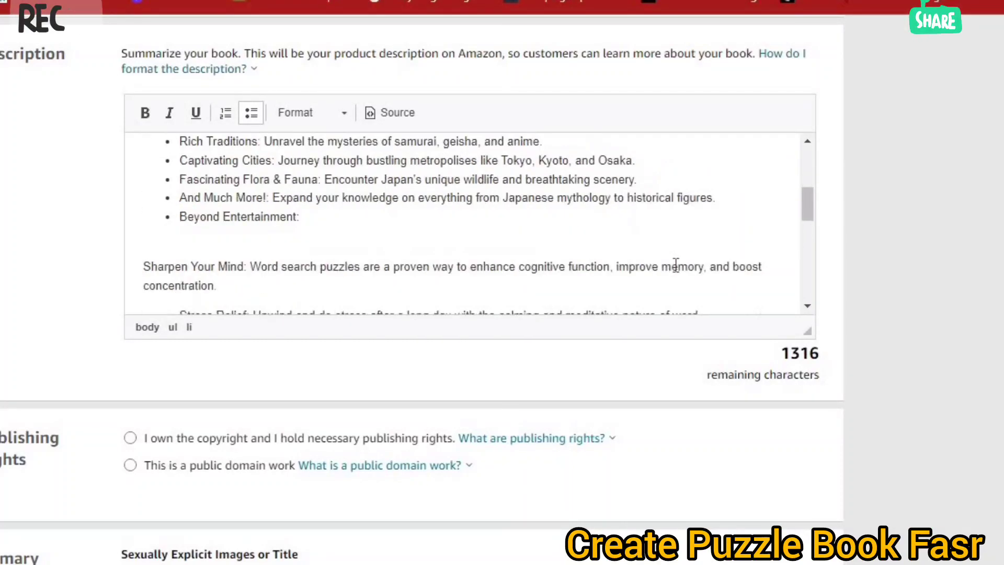
scroll(676, 266, up, 2)
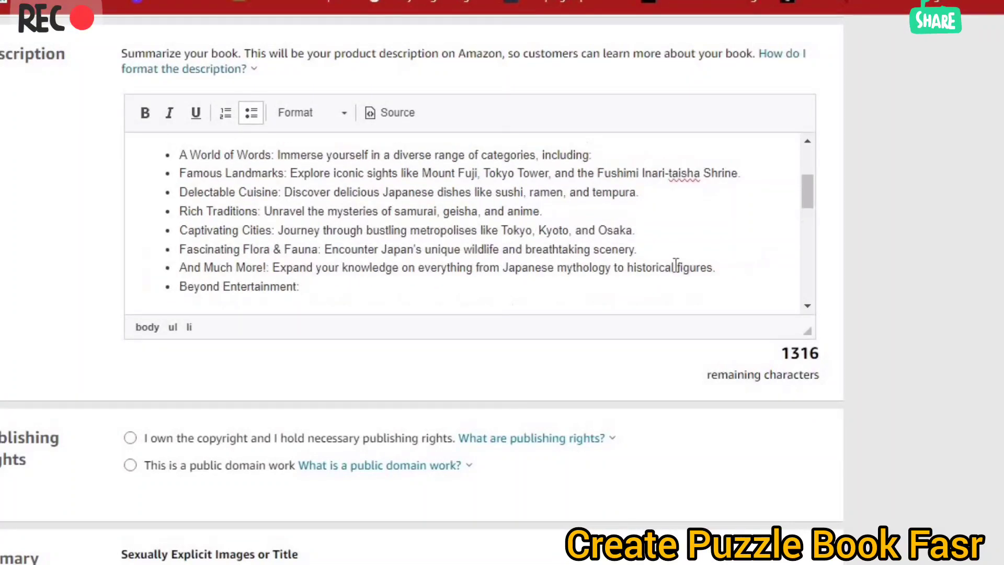
drag(804, 189, 804, 166)
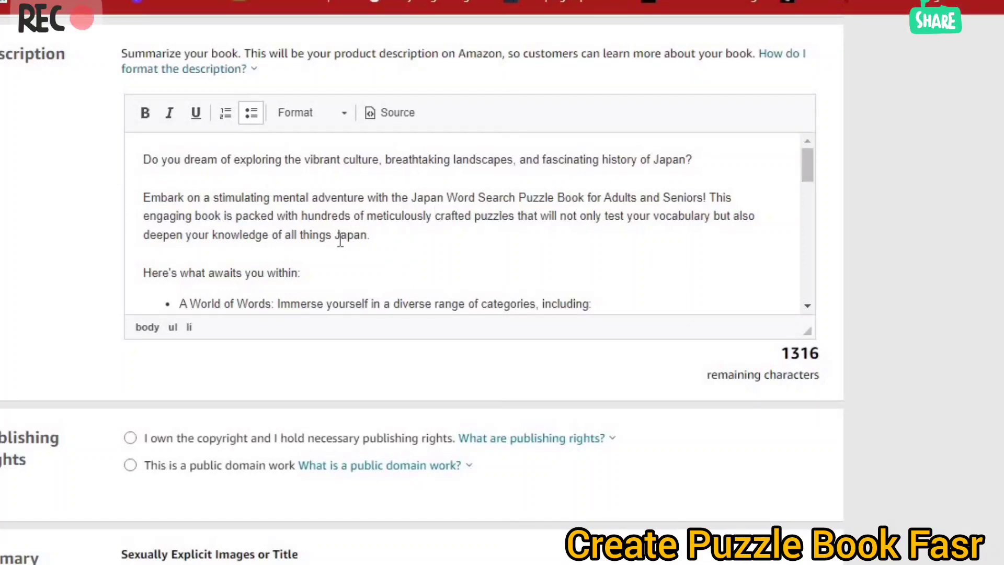
scroll(311, 267, down, 3)
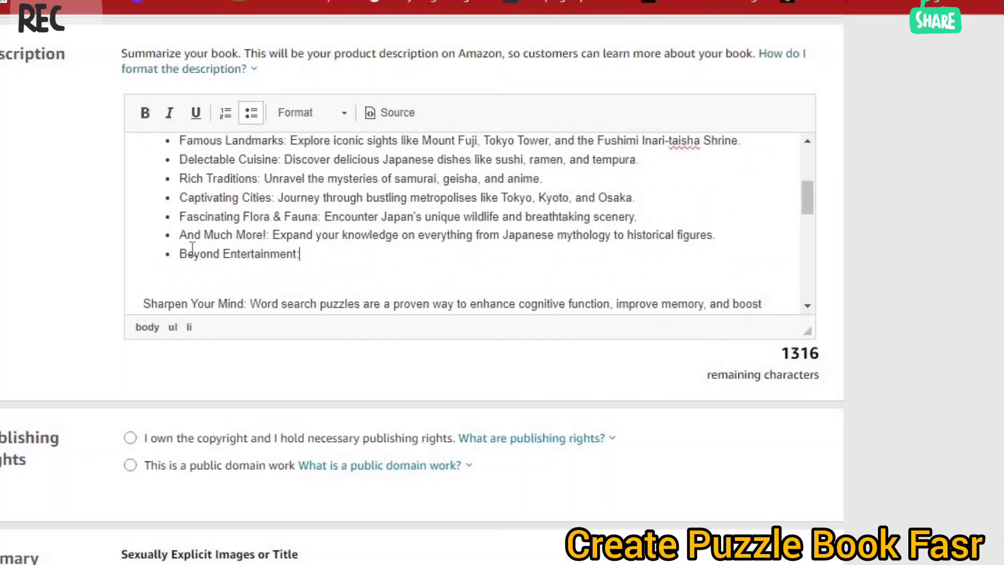
scroll(193, 249, down, 5)
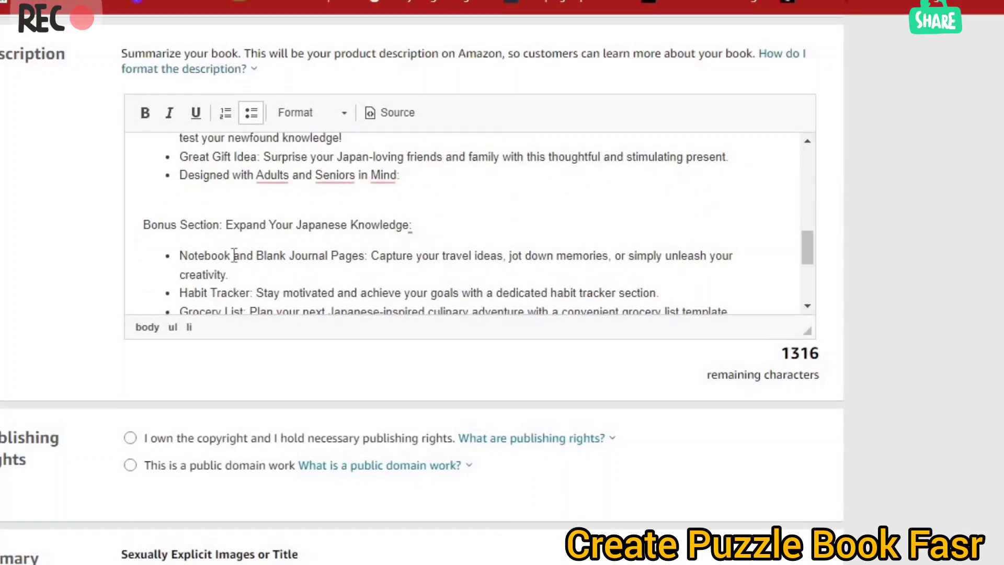
scroll(193, 268, down, 2)
scroll(217, 263, down, 2)
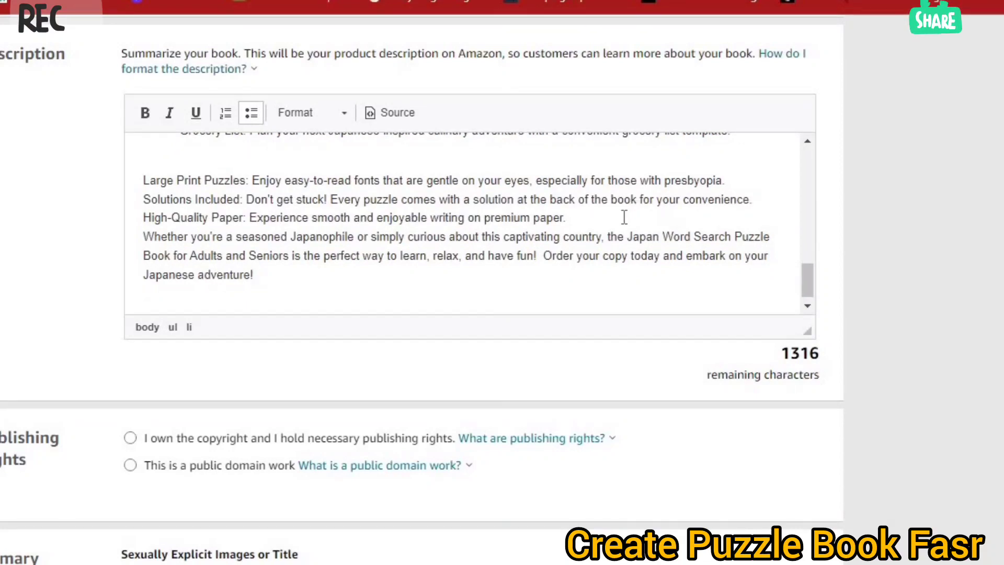
click(606, 222)
key(Return)
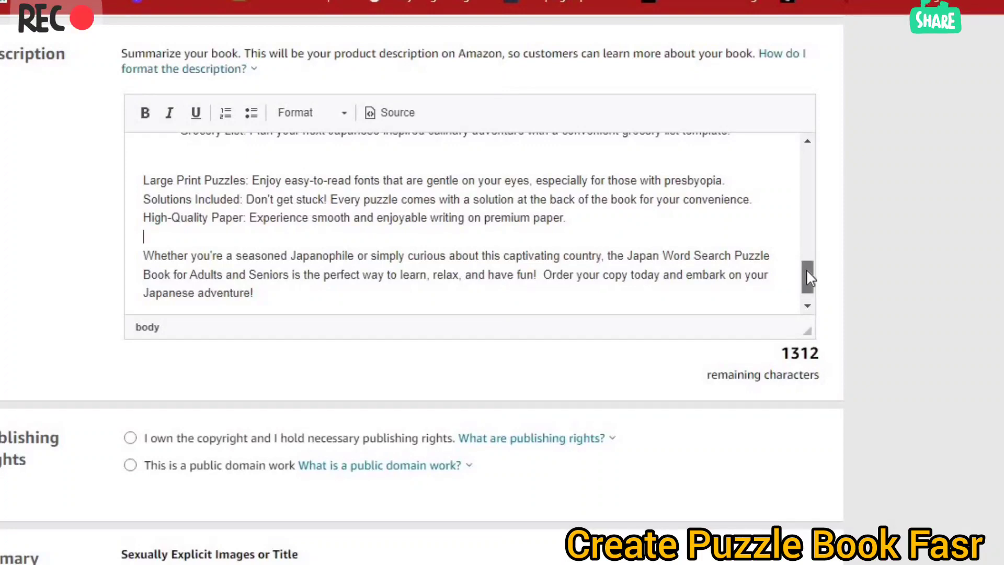
Reformat the description with bold labels such as "Large Print Puzzles:" and "Solutions Included:", placing "Order your copy today" on its own line
drag(805, 269, 807, 154)
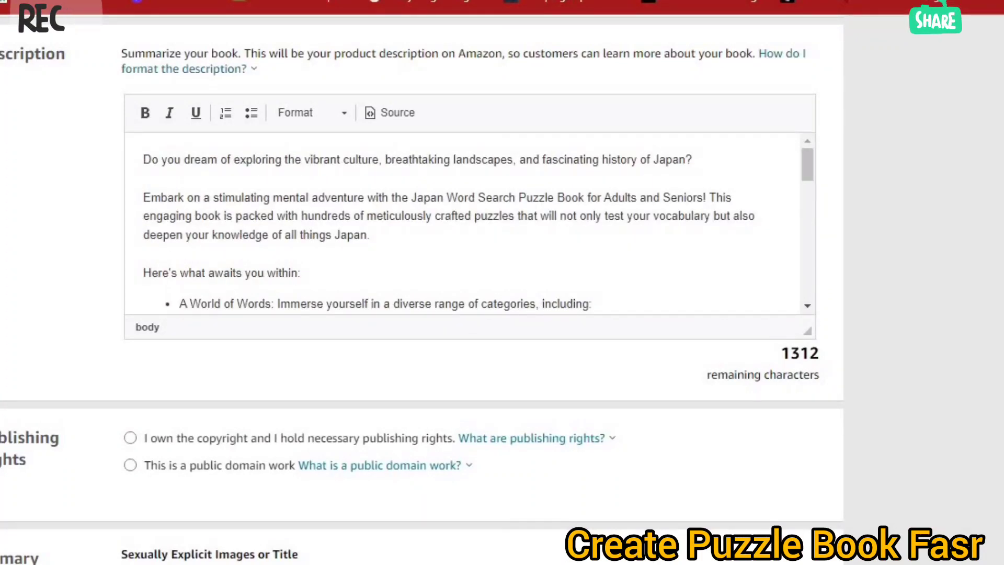
key(ctrl+a)
key(ctrl+v)
drag(806, 163, 827, 293)
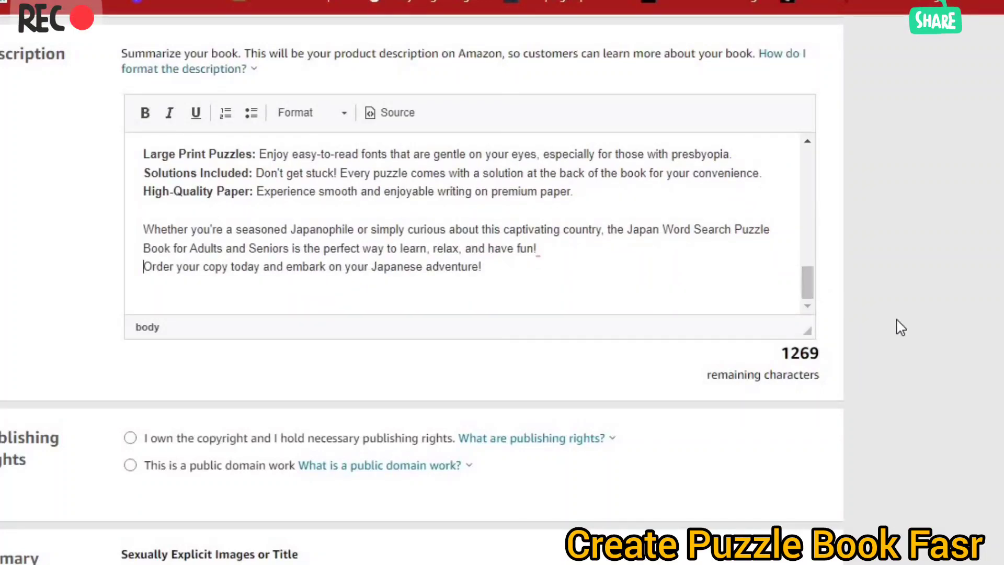
Declare ownership of the copyright and publishing rights, and answer No to sexually explicit images or title
scroll(962, 316, down, 5)
scroll(422, 288, down, 1)
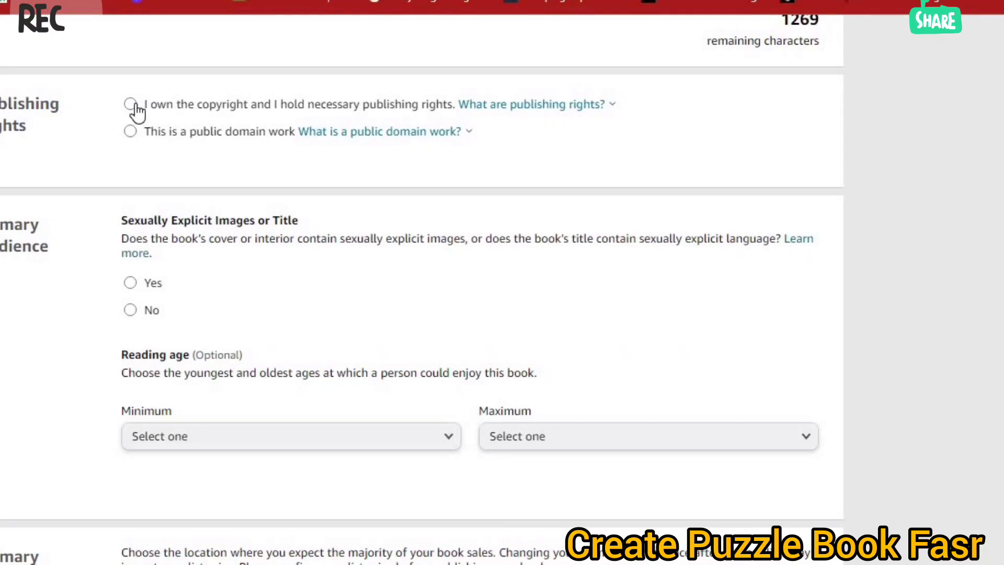
click(132, 108)
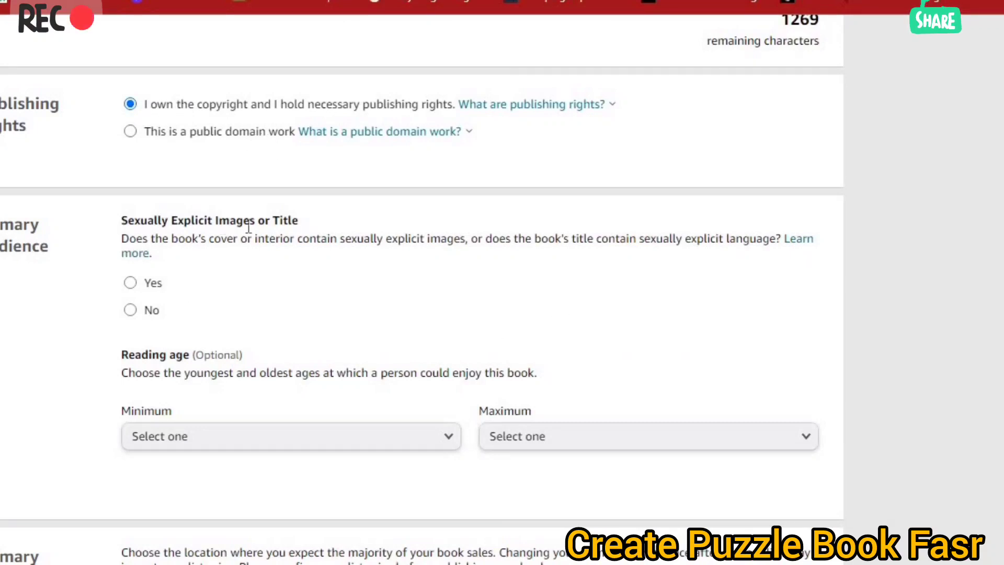
click(130, 310)
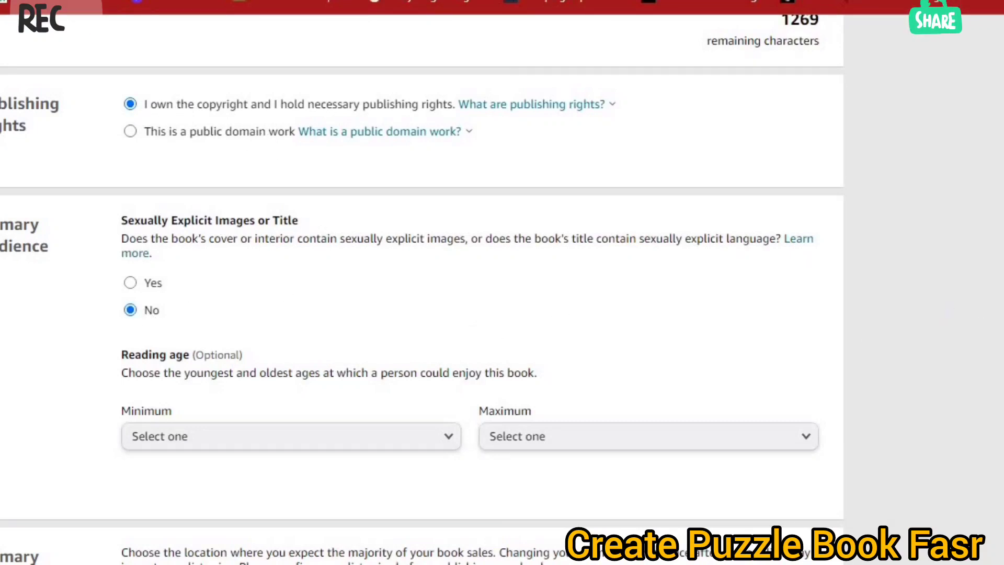
Check the available primary marketplaces and keep Amazon.com, leaving the reading age unset
scroll(422, 289, down, 5)
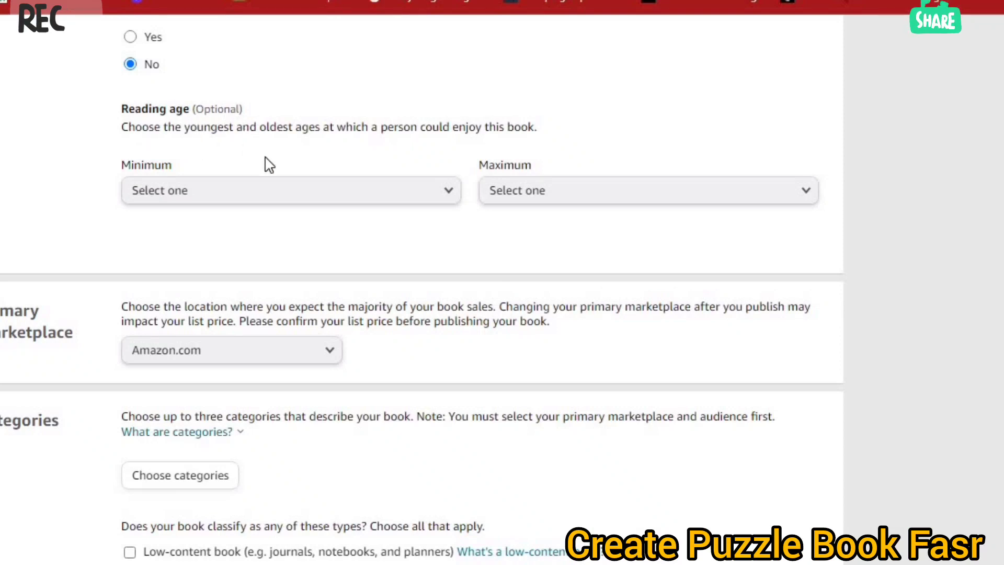
scroll(269, 165, down, 3)
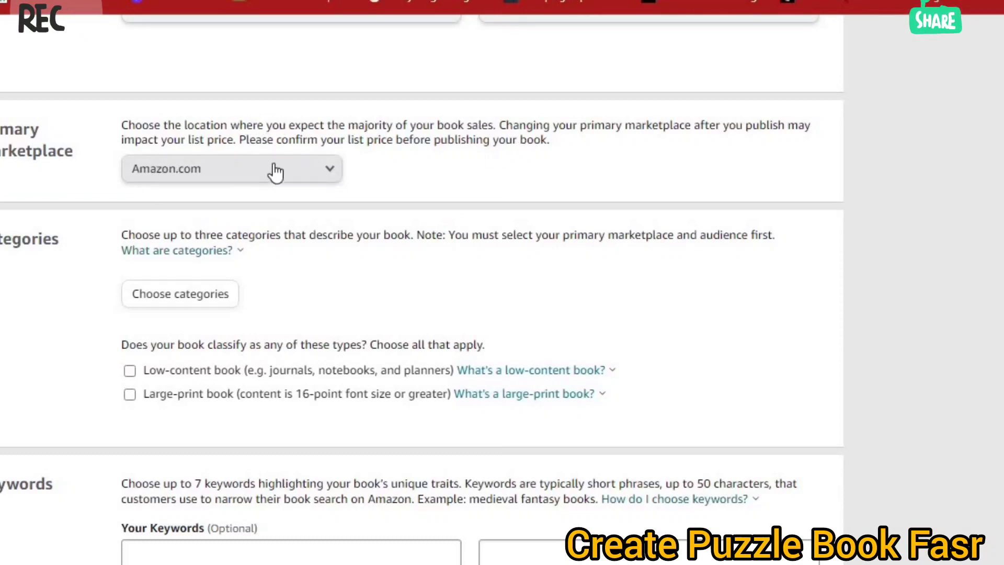
click(327, 171)
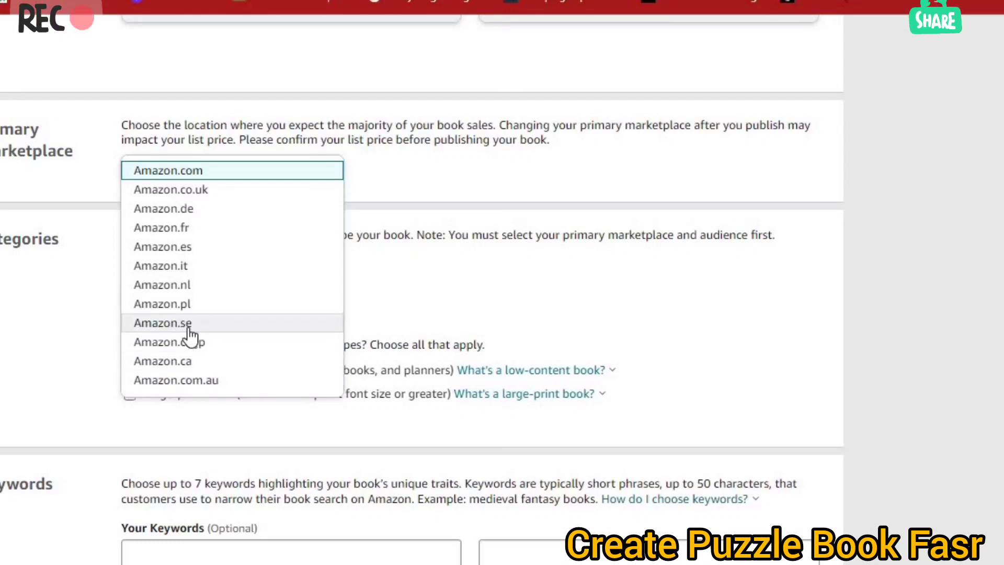
click(460, 210)
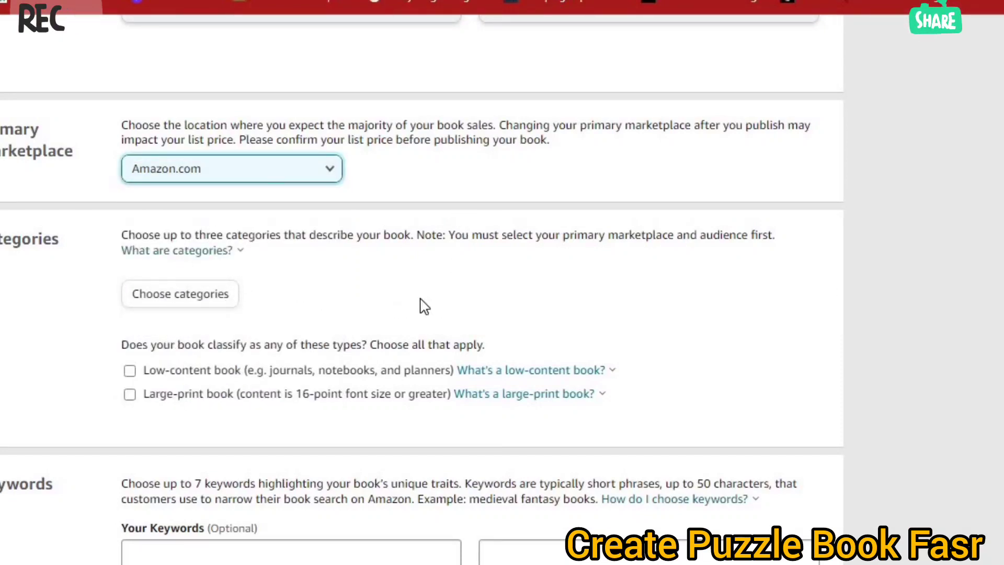
Begin choosing the book's categories with Travel as the category and Asia as the subcategory
click(200, 303)
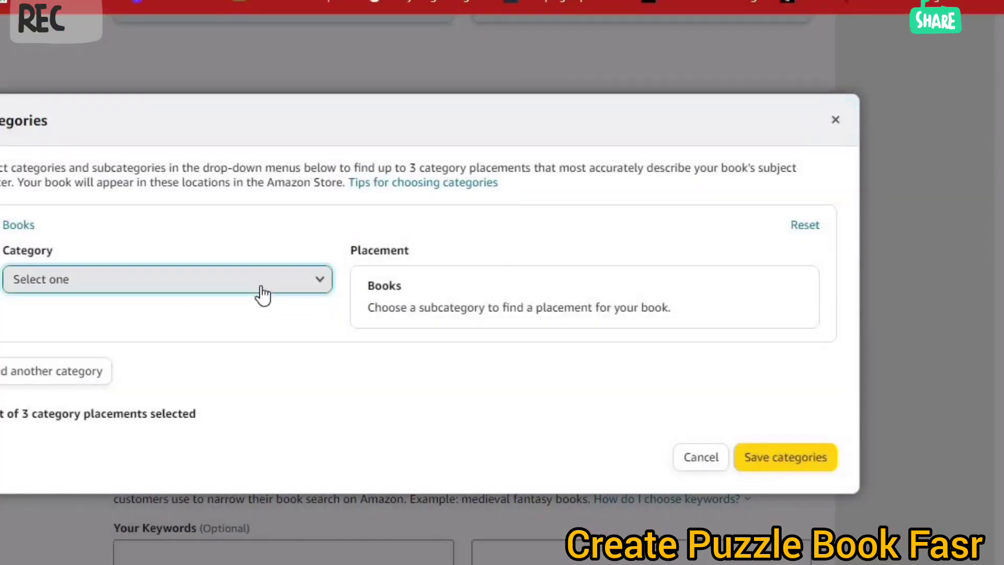
click(262, 290)
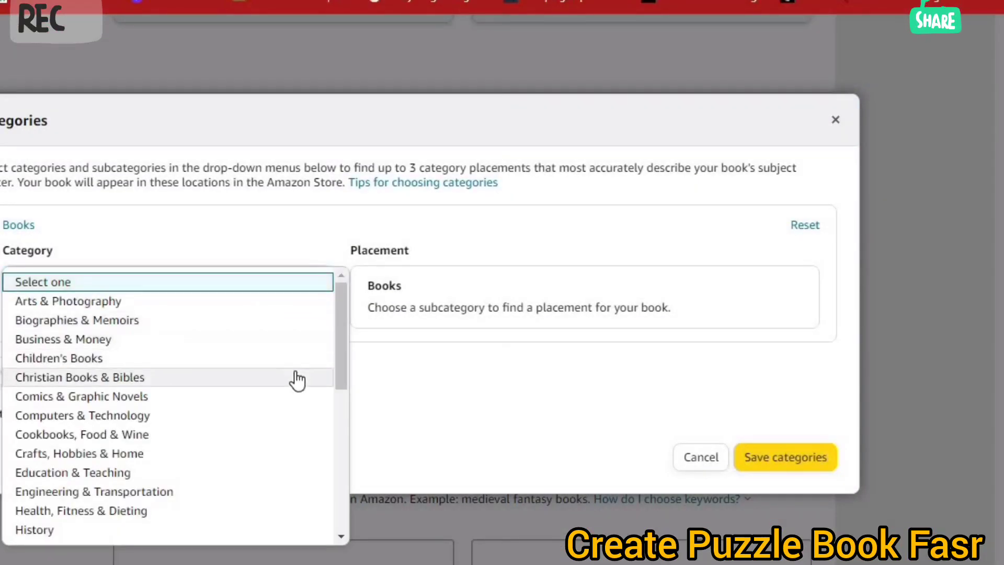
scroll(296, 381, down, 5)
scroll(296, 382, down, 3)
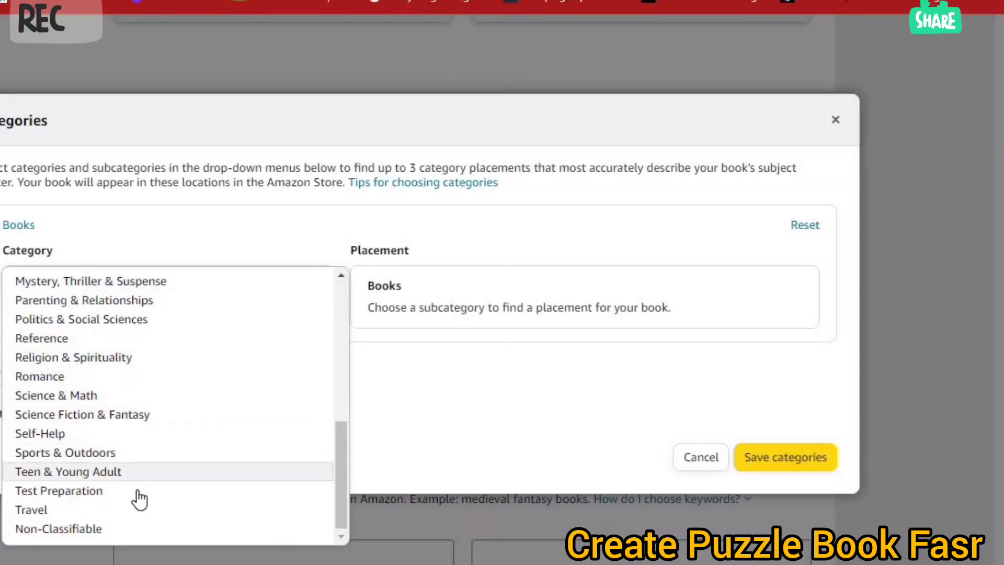
click(27, 514)
click(216, 342)
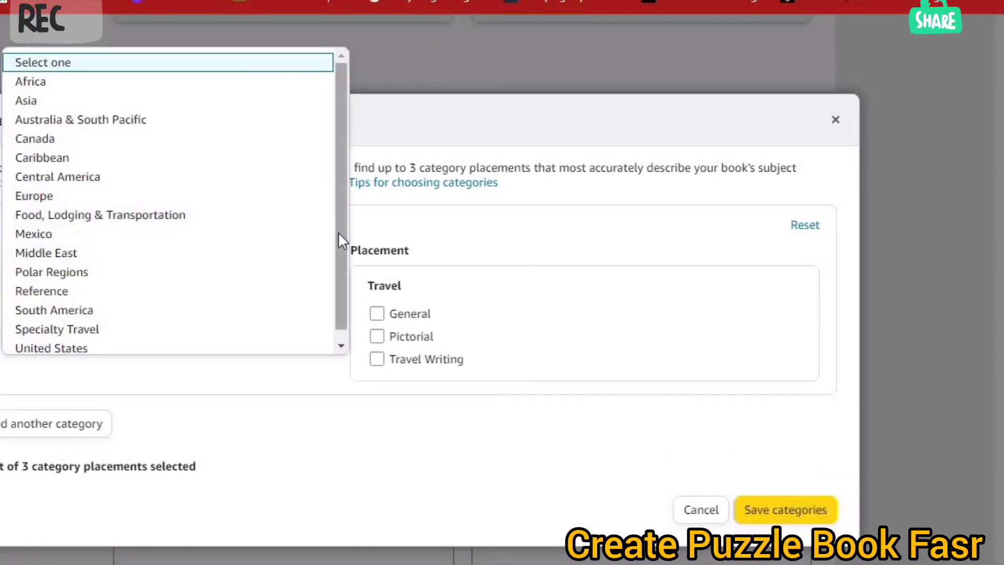
drag(338, 232, 340, 256)
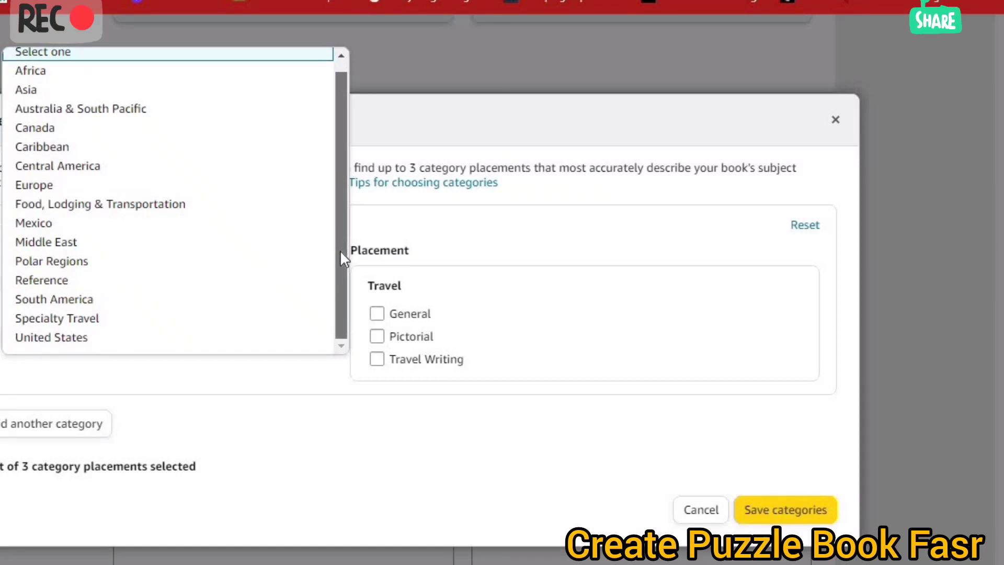
drag(340, 250, 343, 212)
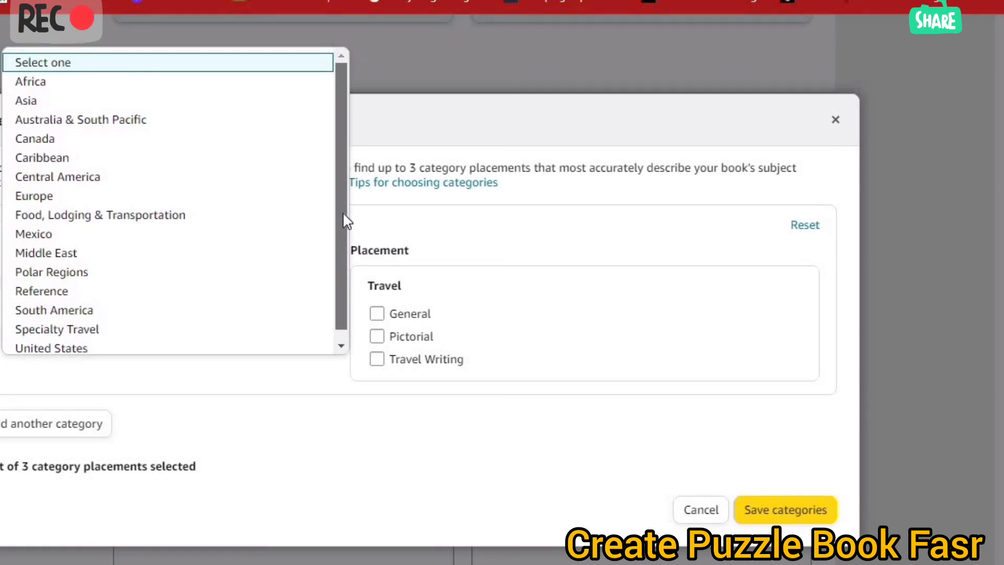
click(42, 105)
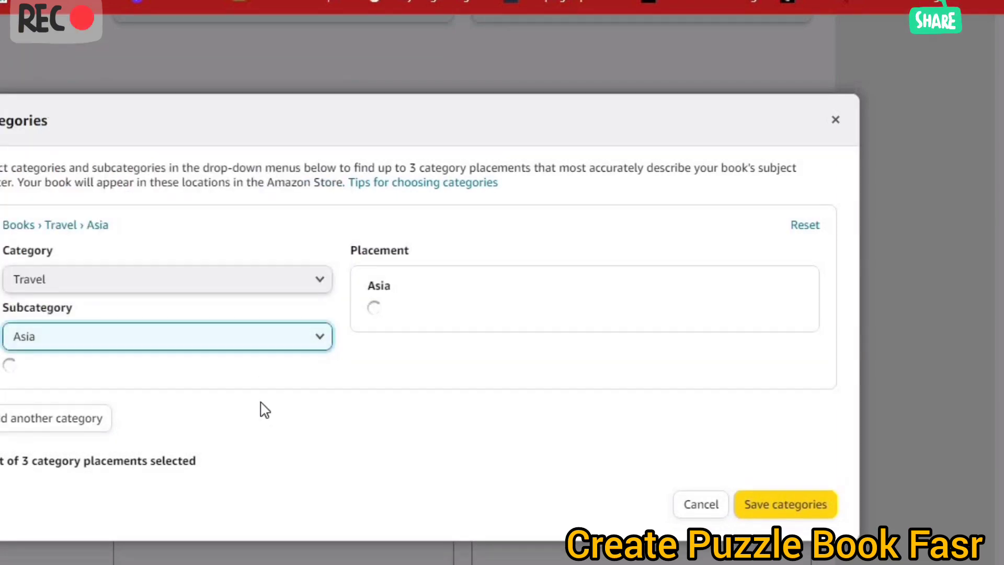
Select the Japan placements General and Tokyo plus Children's Books > Activities, Crafts & Games > Games > Puzzles, and save the categories
scroll(557, 419, down, 3)
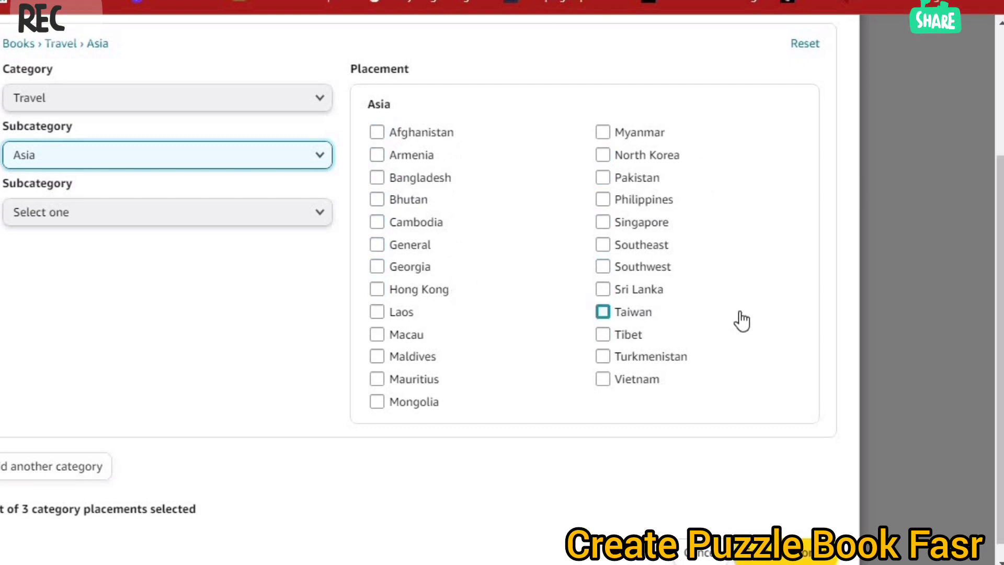
scroll(742, 320, up, 2)
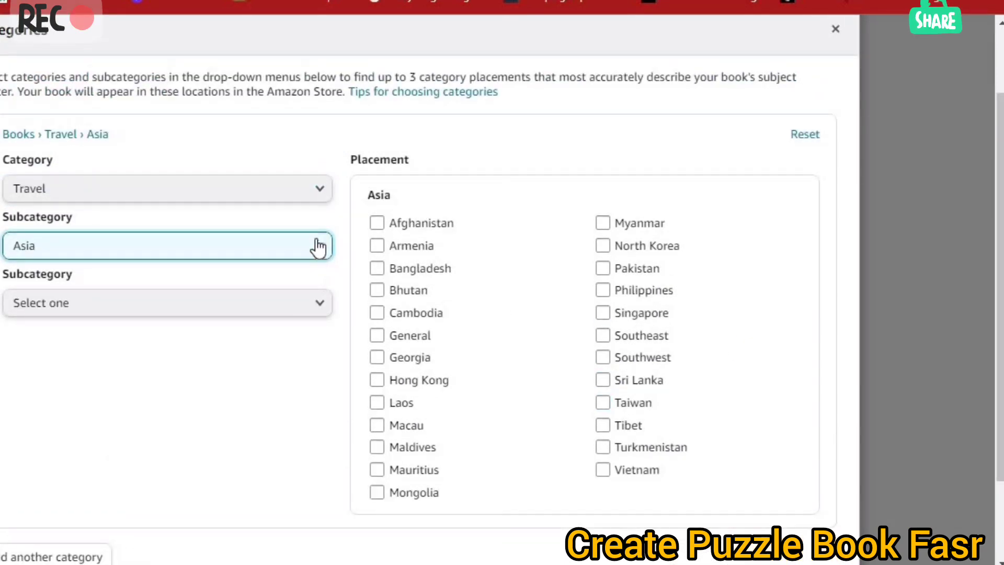
click(319, 247)
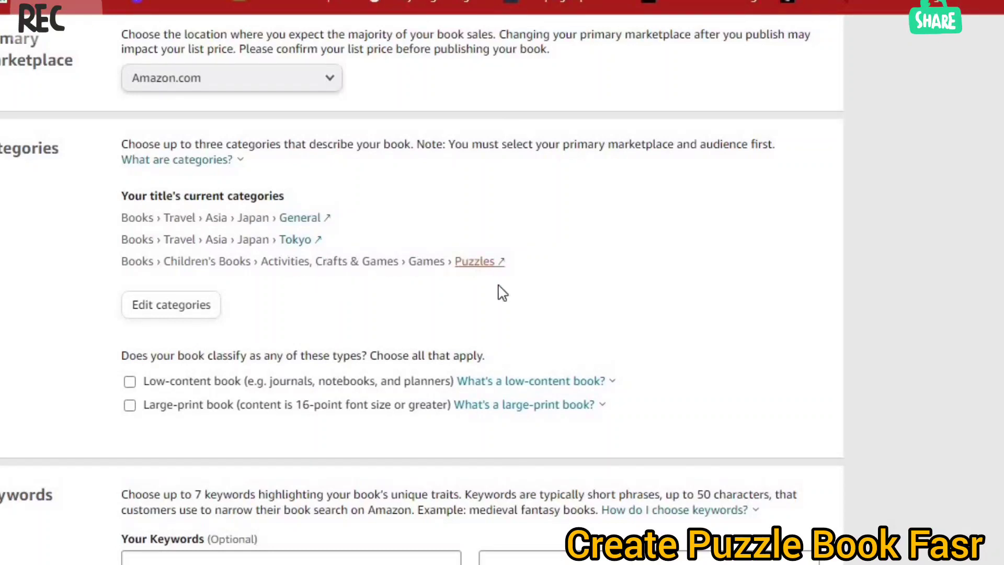
Fill the seven keywords with Japan word search phrases (puzzle, puzzle book pdf, medieval, ancient, feudal, shogun), "Fodor JAPAN TRAVEL GUIDE 2024" and "JAPAN GUIDE BOOK 2024"
scroll(446, 329, down, 3)
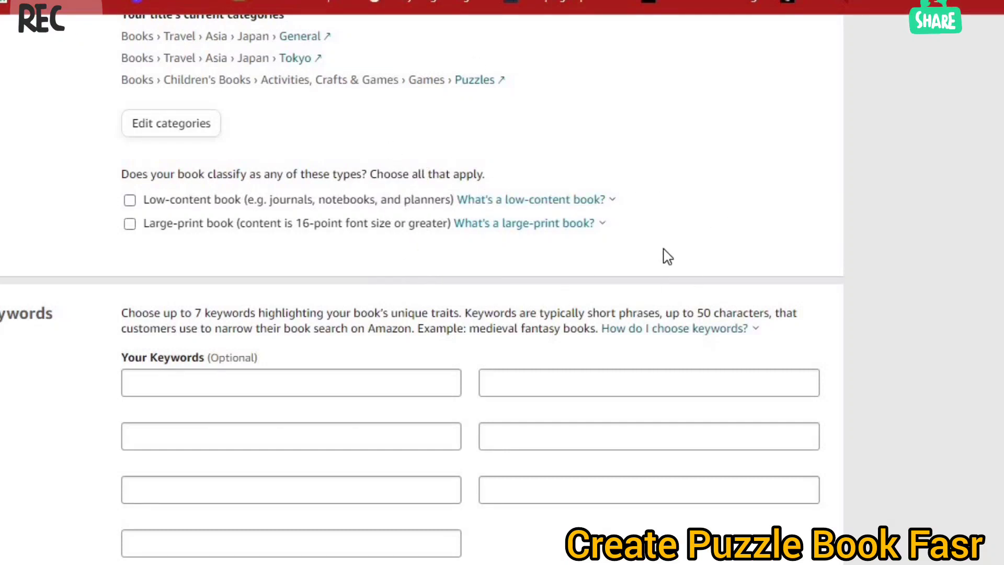
scroll(665, 257, down, 2)
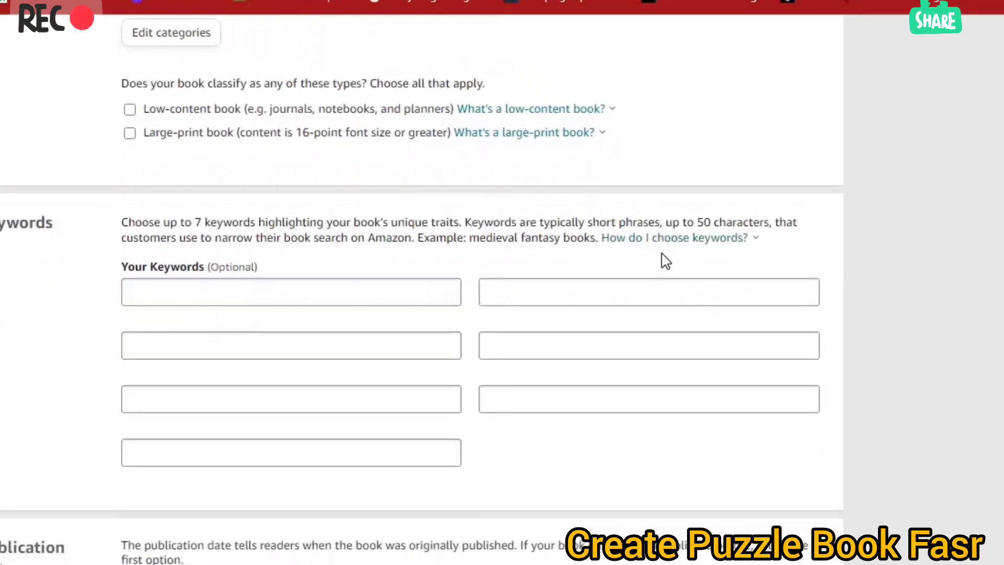
click(403, 293)
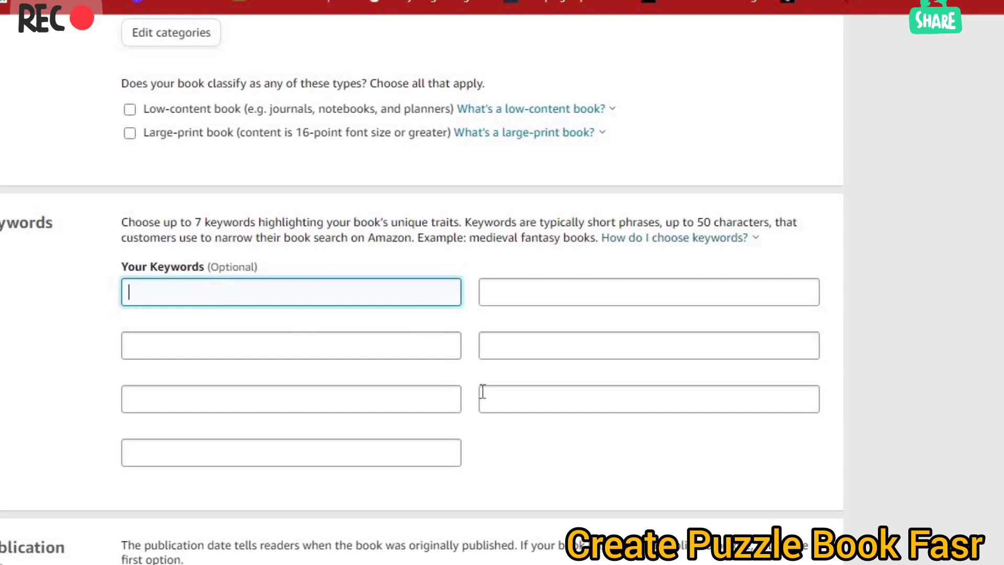
scroll(484, 408, down, 3)
scroll(484, 408, up, 2)
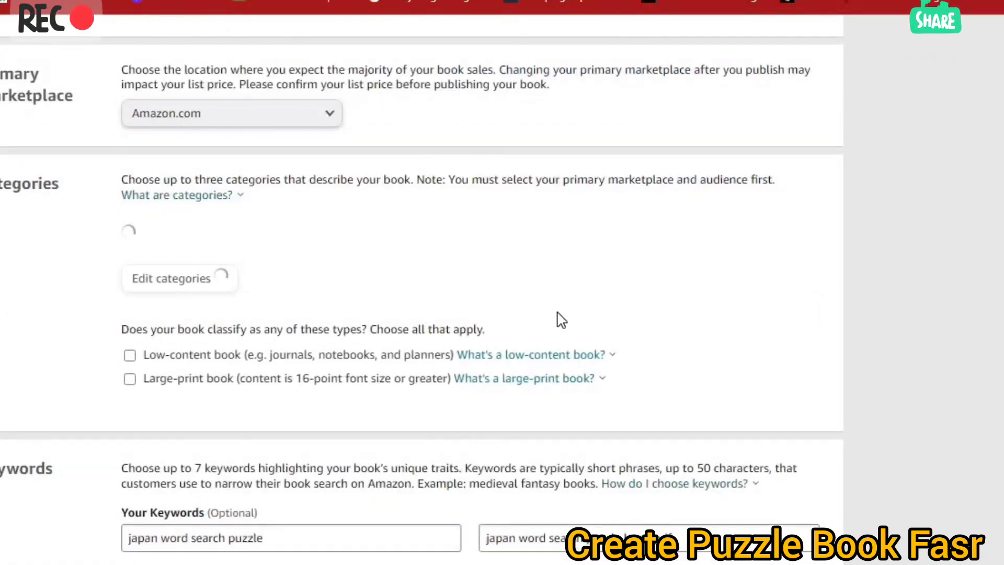
scroll(559, 314, down, 5)
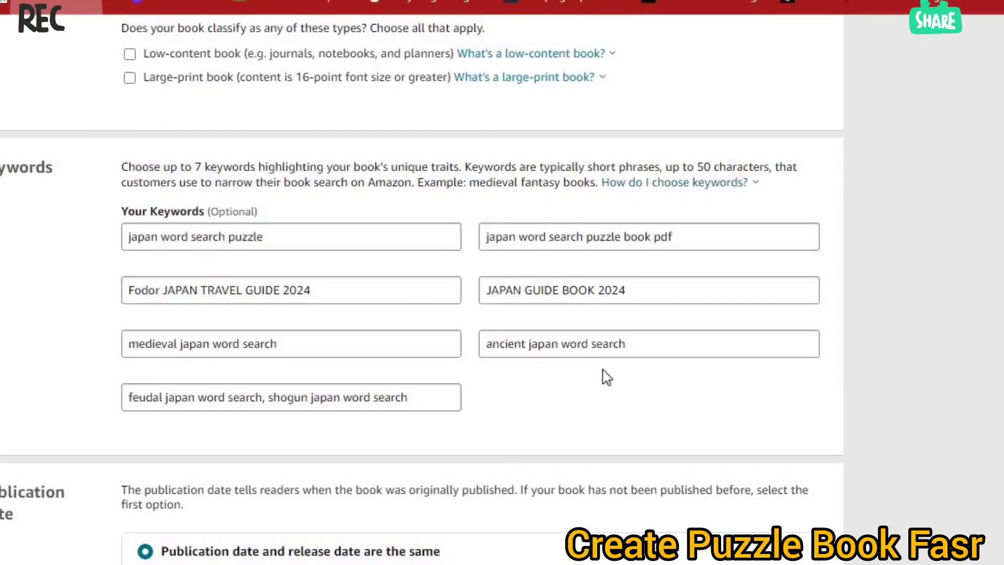
Keep identical publication and release dates with immediate release for sale, and save the paperback details to continue to the content
scroll(516, 401, down, 10)
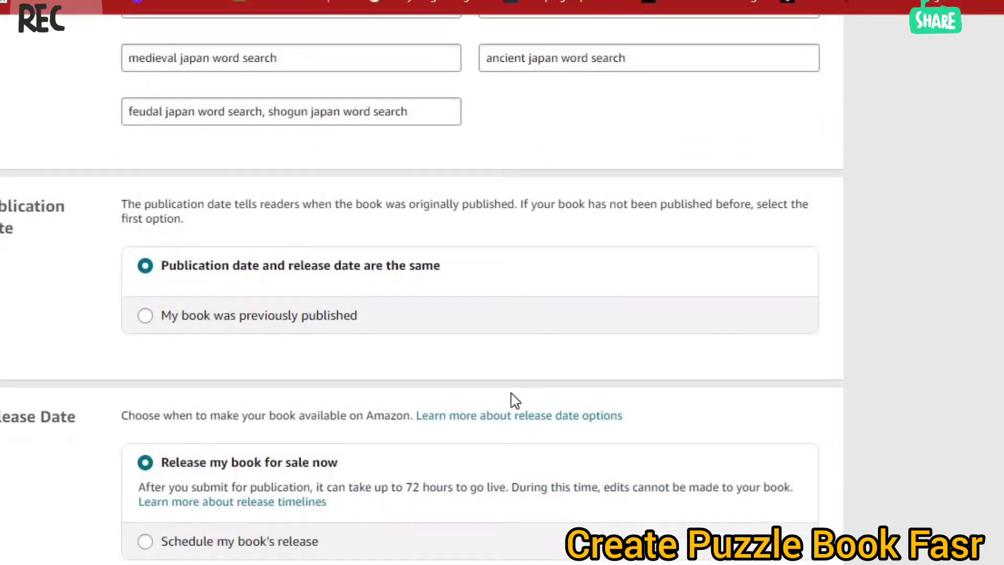
scroll(598, 329, up, 15)
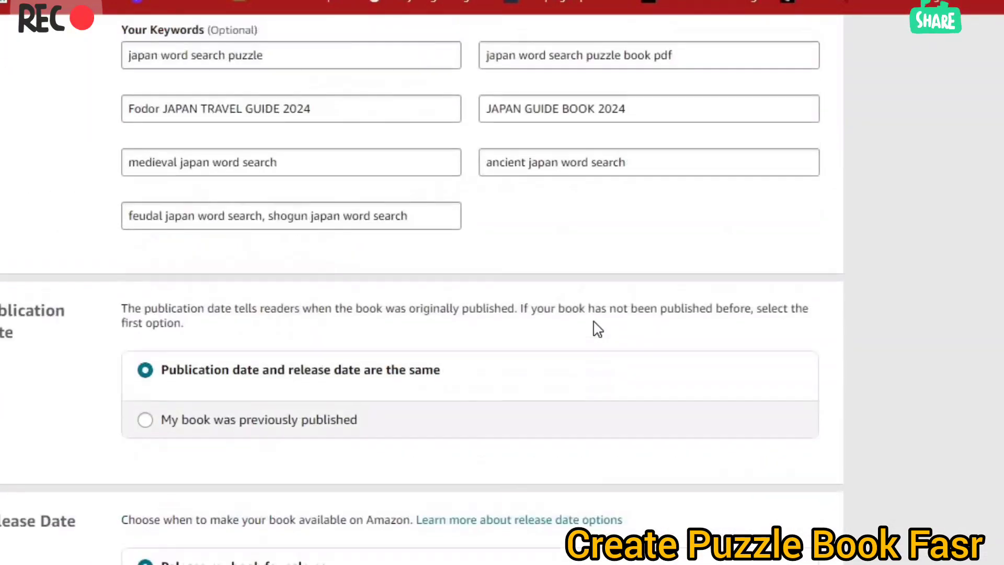
scroll(598, 329, down, 10)
scroll(598, 329, down, 2)
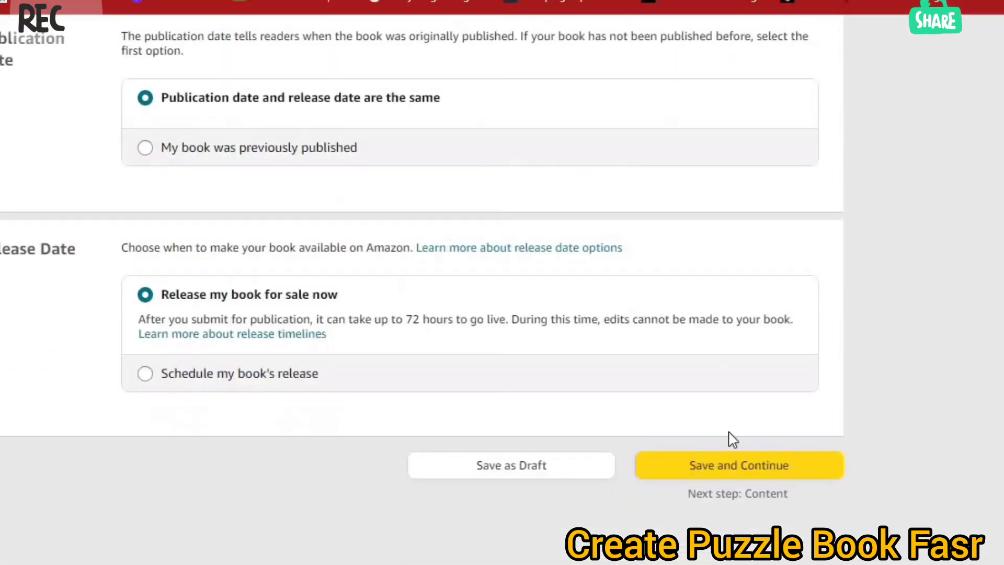
click(742, 482)
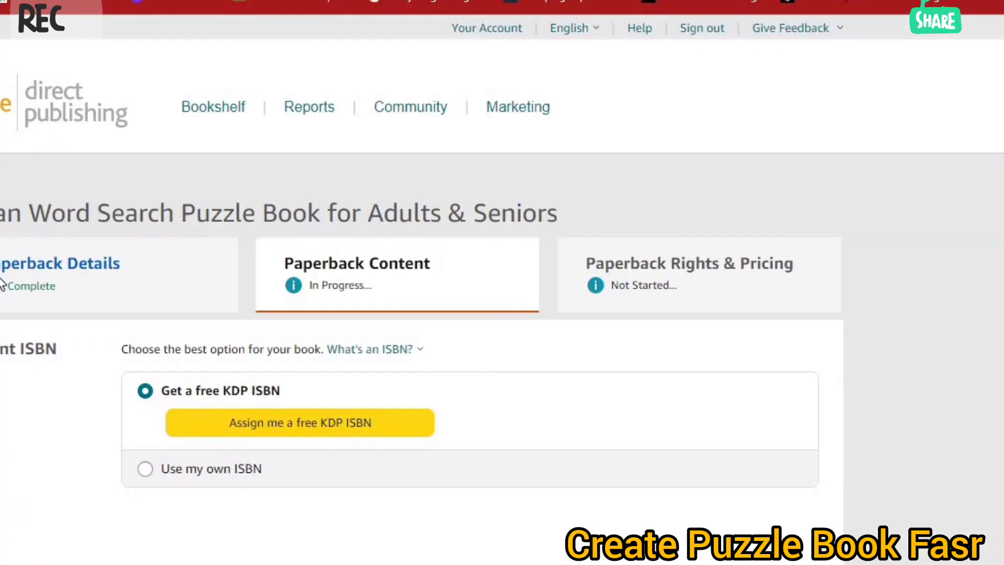
Assign a free KDP ISBN to the paperback
scroll(258, 476, down, 3)
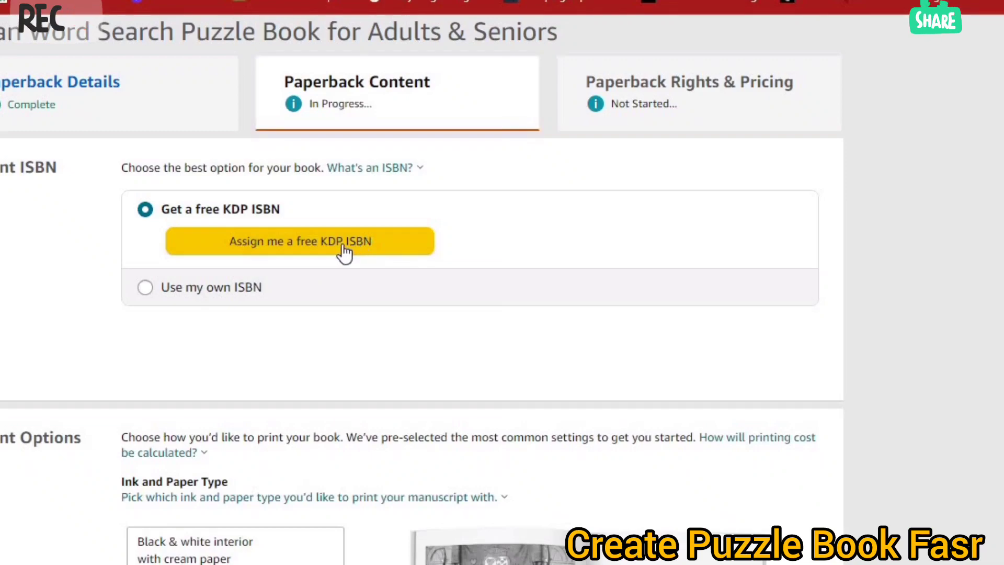
click(305, 241)
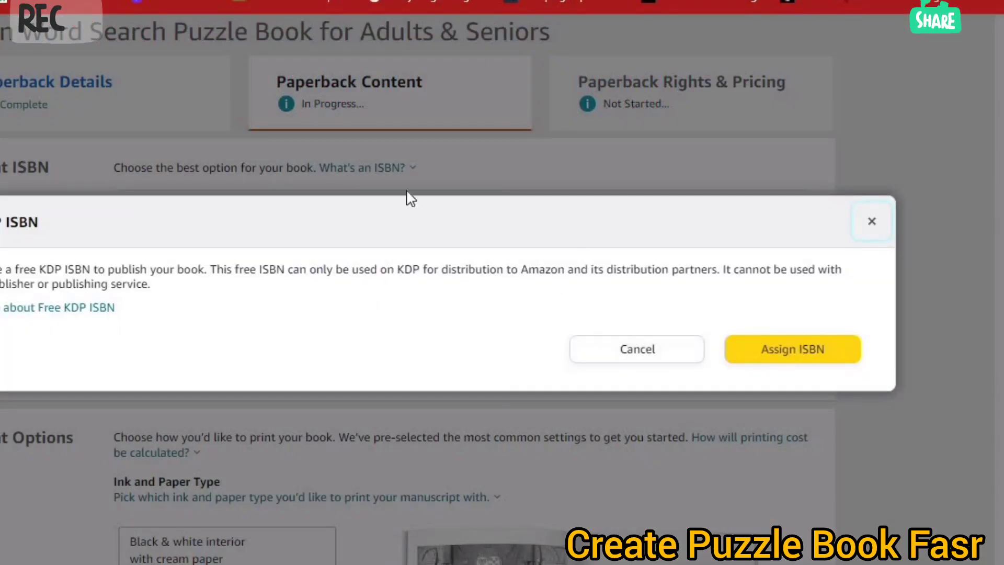
click(789, 360)
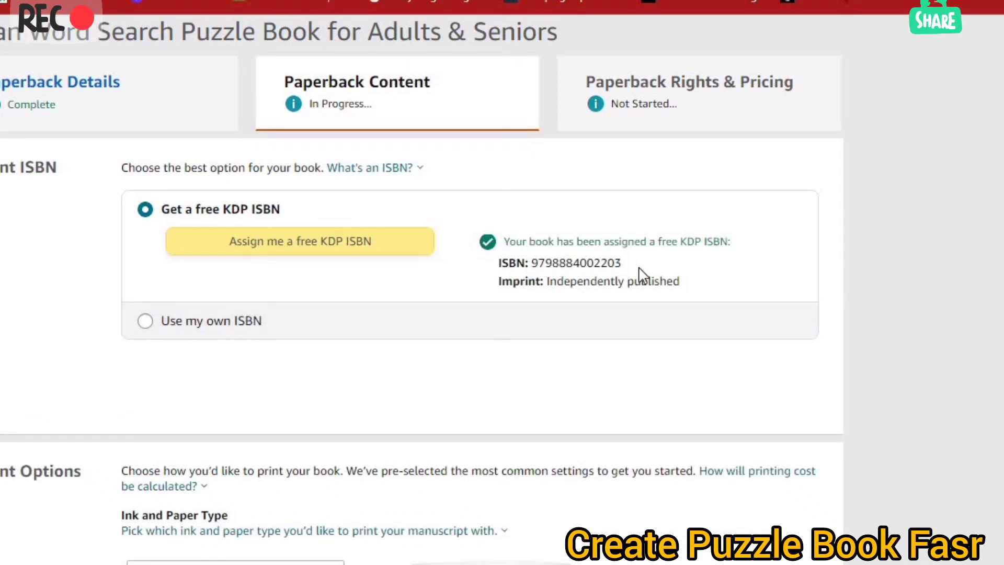
Keep the black & white interior with white paper and set the trim size to 8.5 x 11 in
scroll(614, 288, down, 5)
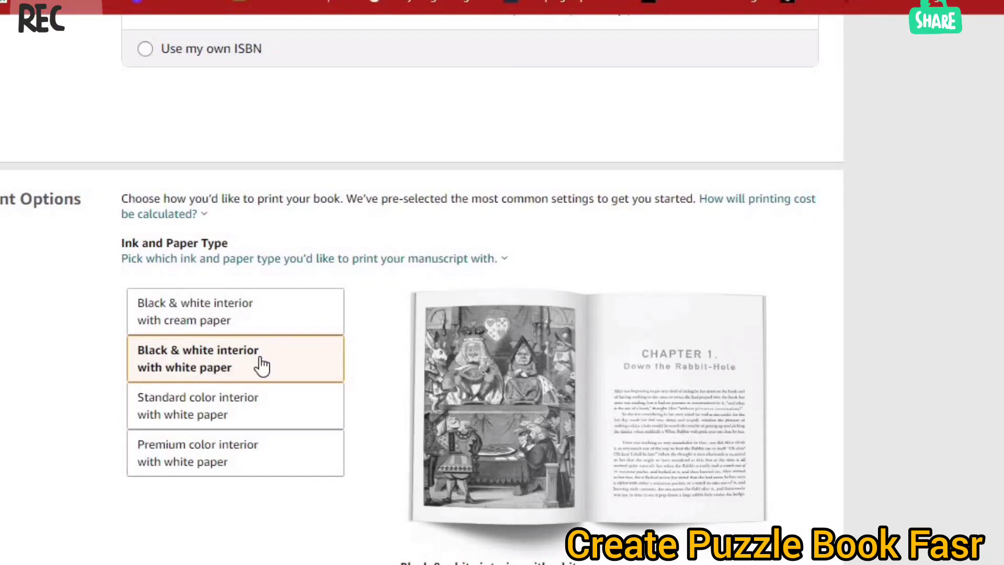
scroll(263, 370, down, 3)
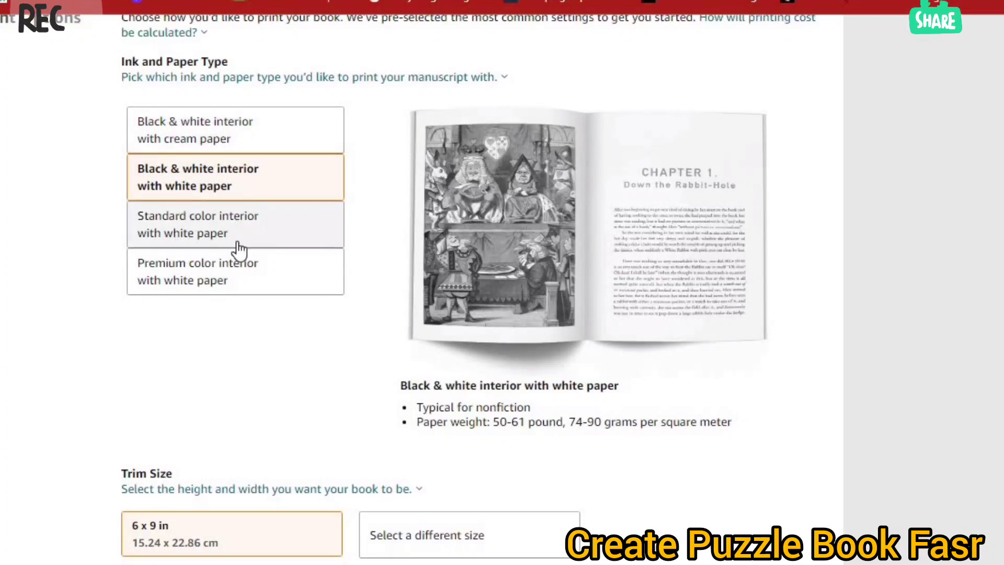
scroll(243, 343, down, 3)
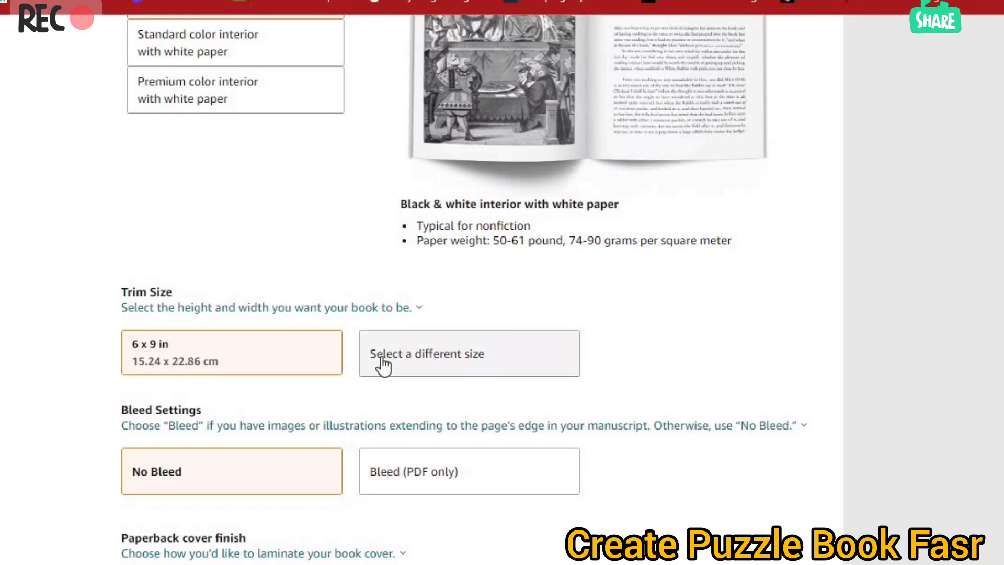
click(429, 356)
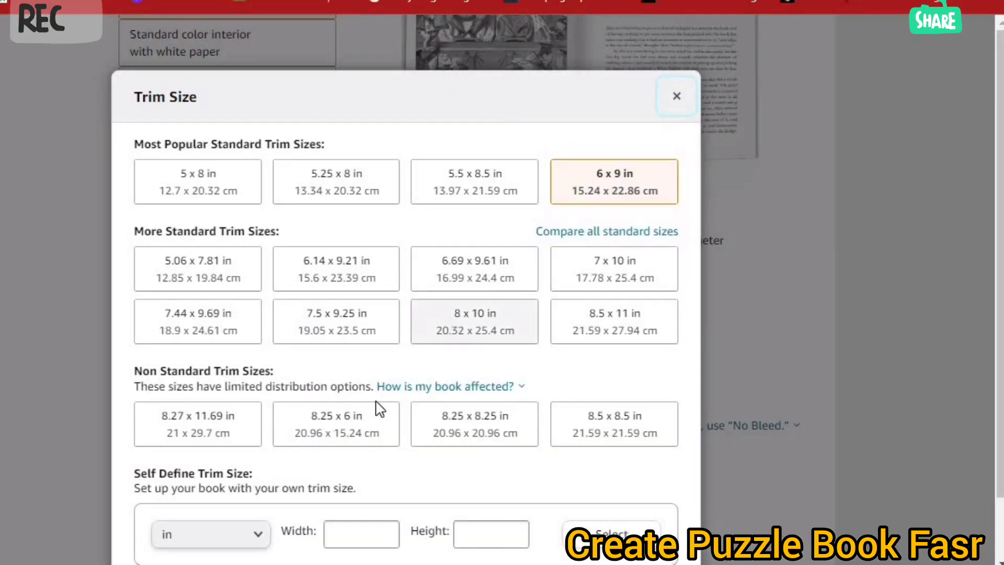
click(617, 330)
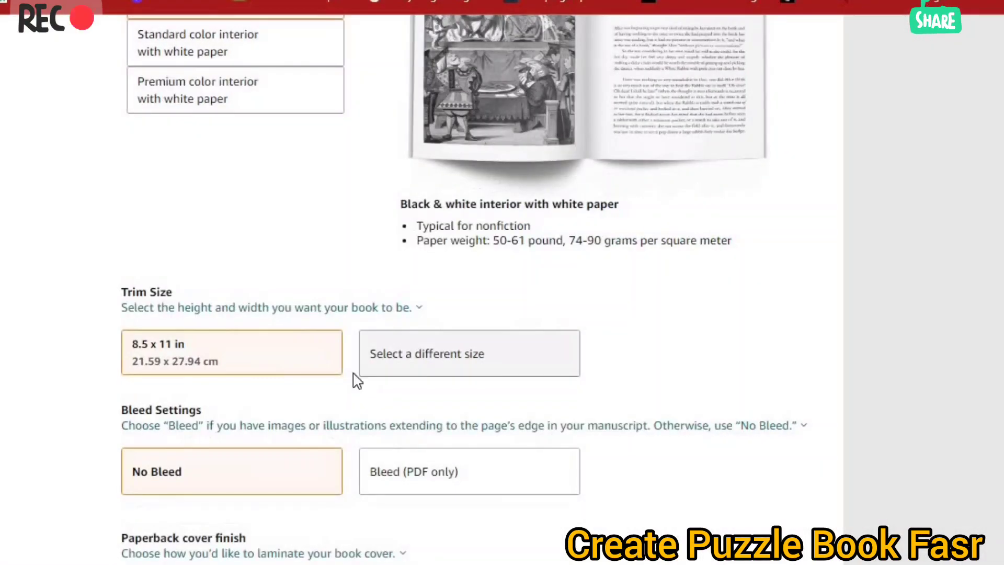
Keep No Bleed and the Matte cover finish, and upload the manuscript "Japan word search puzzle book.pdf"
scroll(202, 352, down, 3)
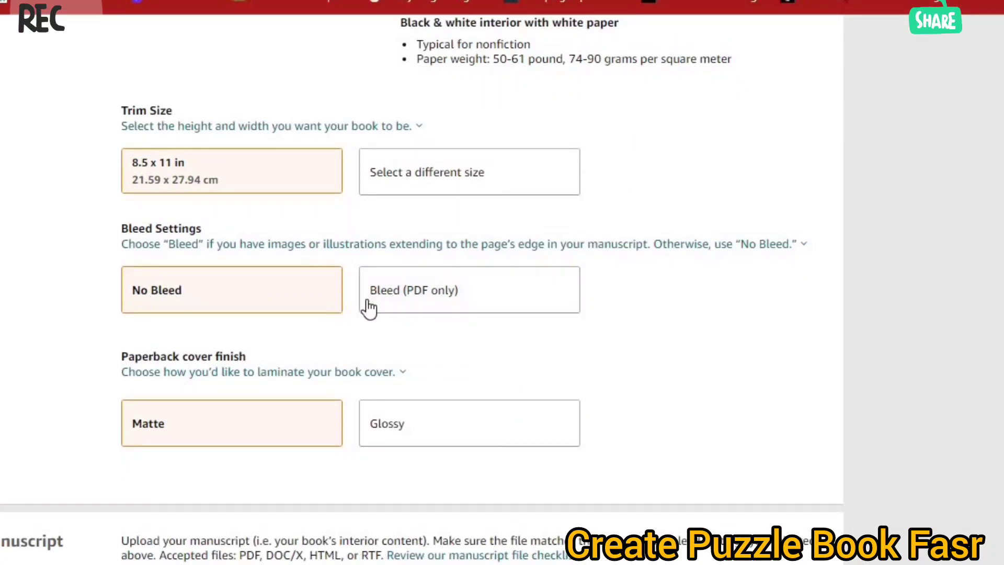
scroll(275, 330, down, 2)
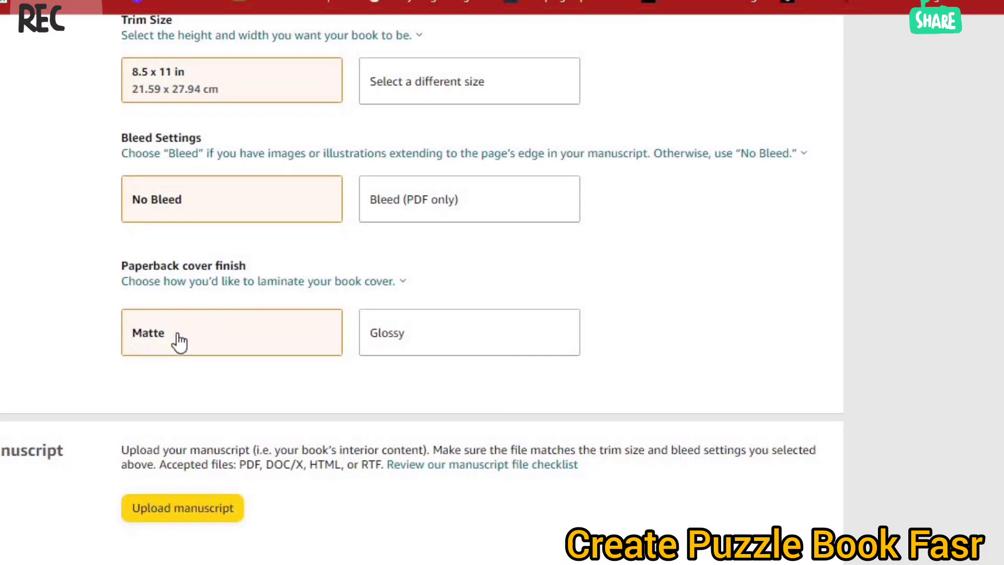
scroll(259, 396, down, 4)
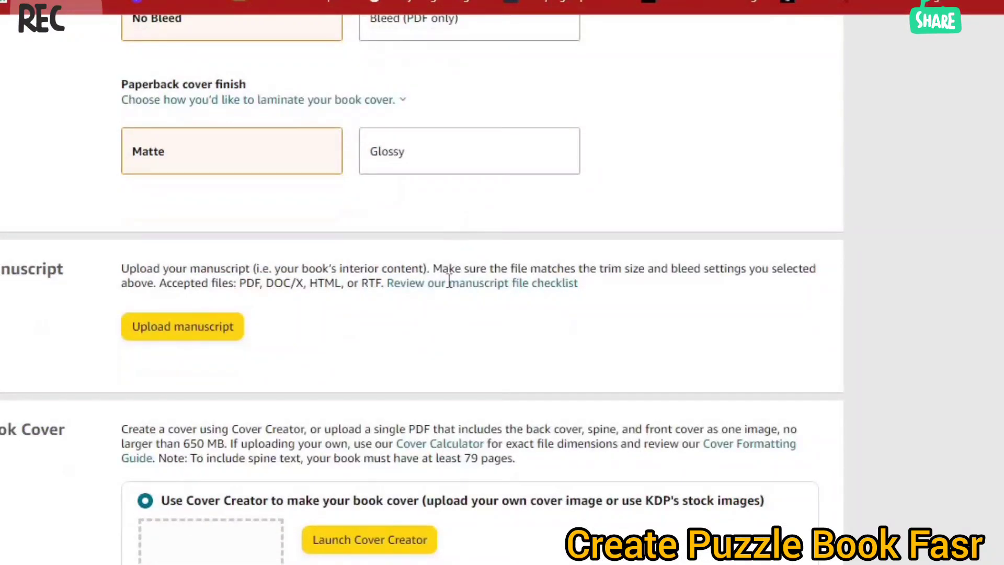
click(180, 333)
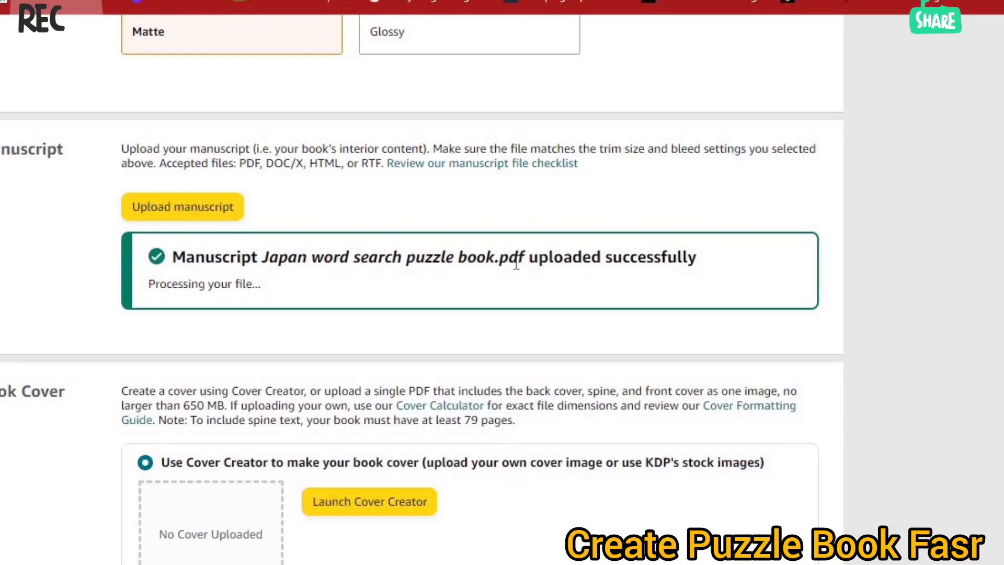
Choose to supply an existing print-ready PDF cover and upload the file "japan word search puzzle book pb cover"
scroll(229, 275, down, 3)
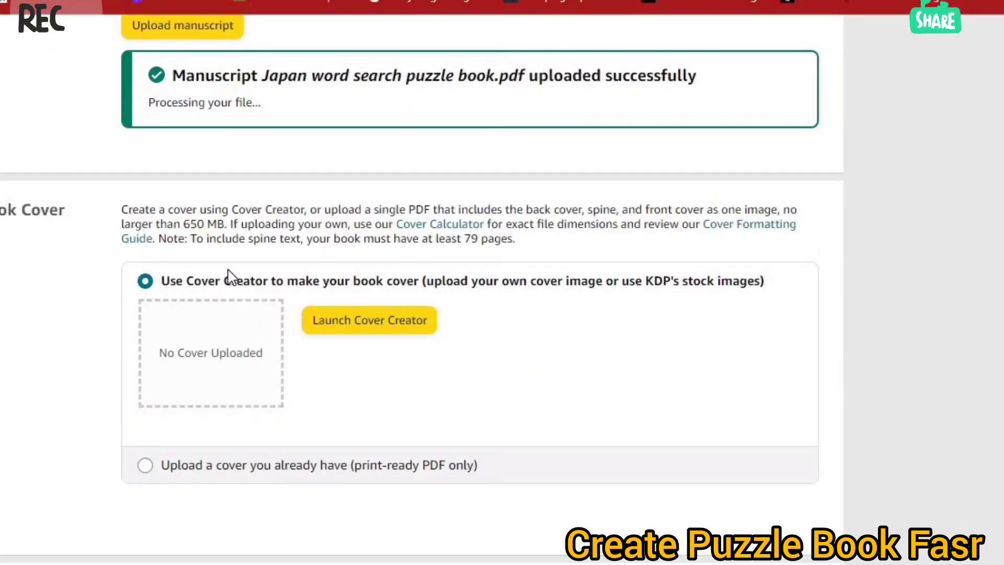
scroll(245, 267, down, 2)
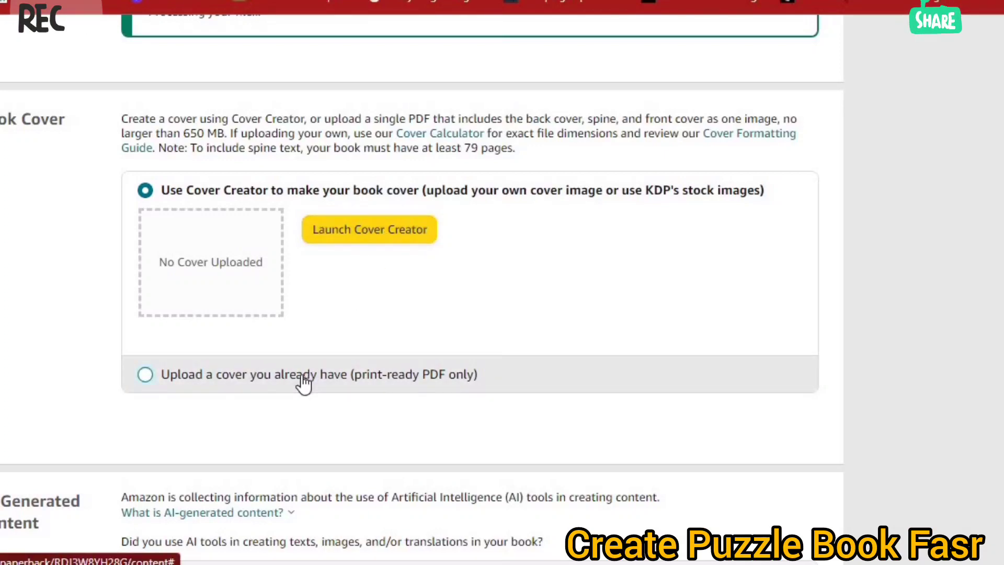
click(325, 375)
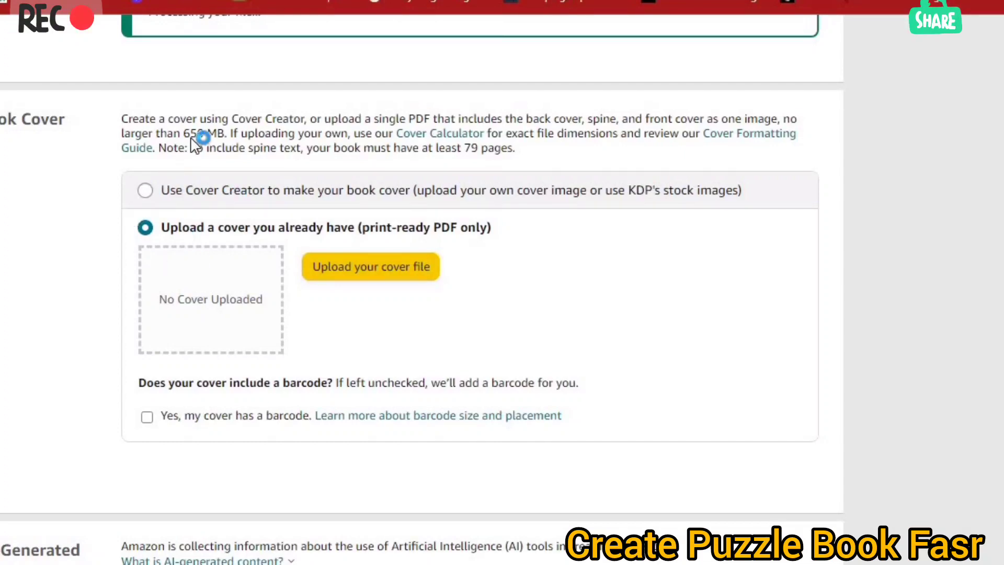
click(368, 267)
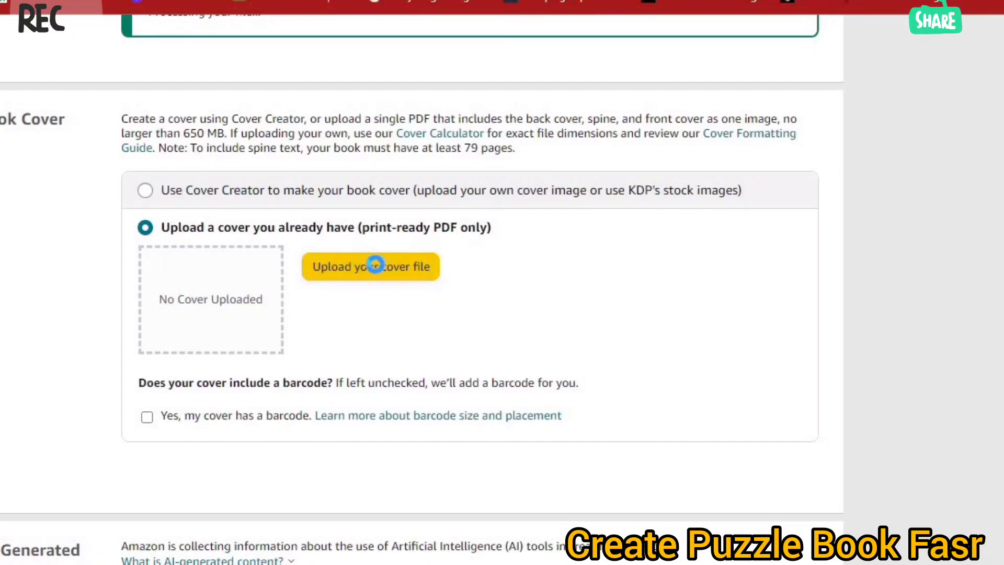
click(370, 266)
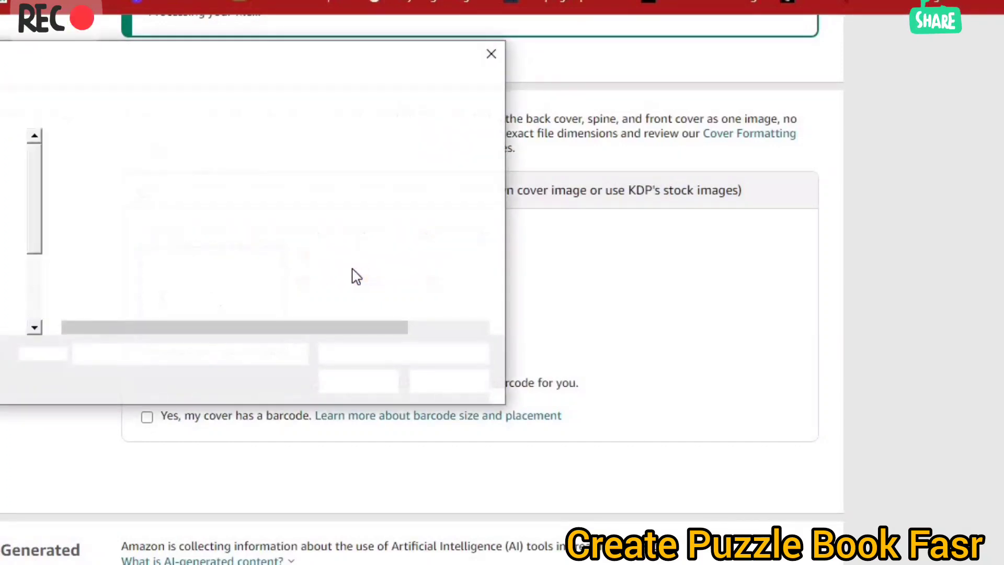
click(198, 168)
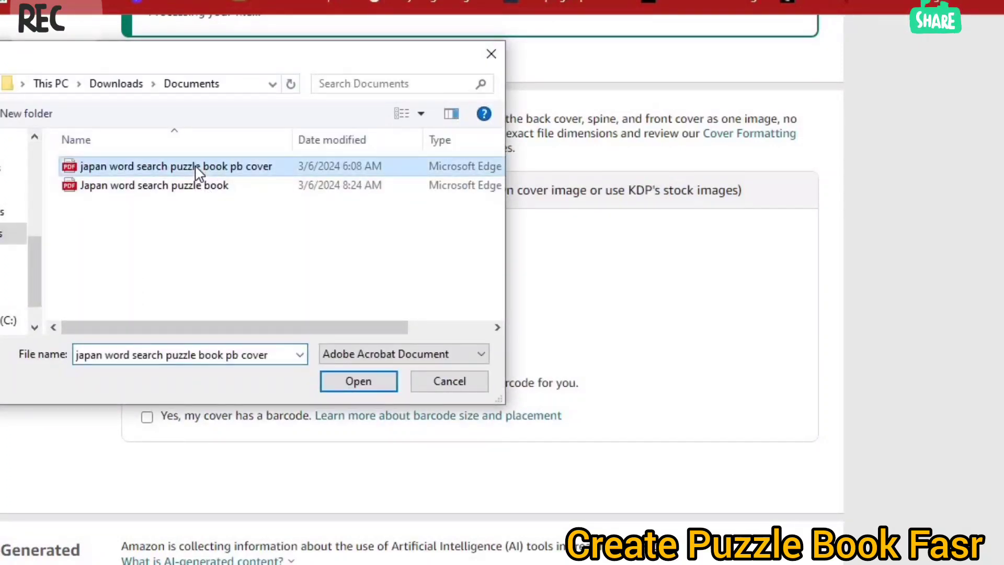
click(359, 382)
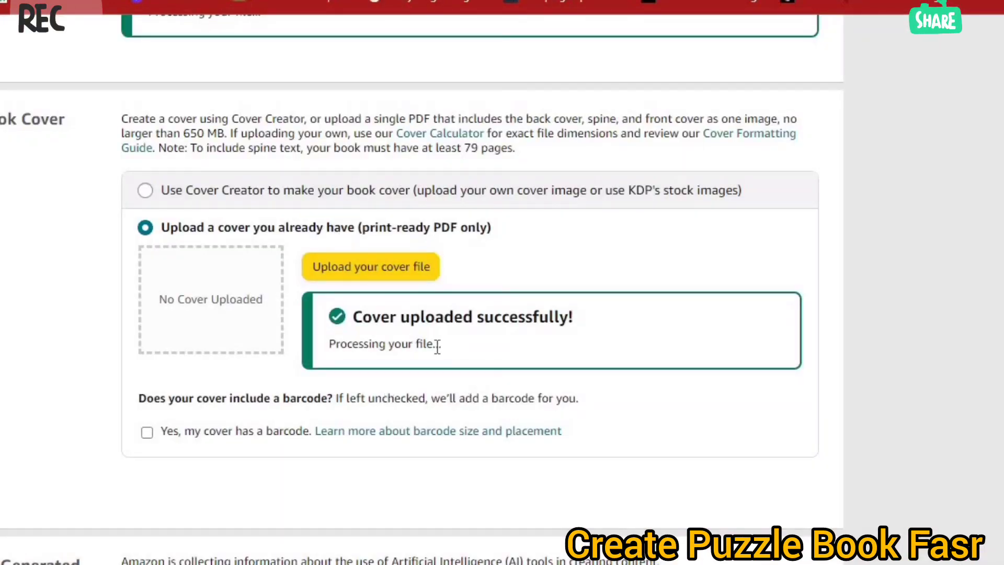
Check the definition of AI-generated content and answer No to using AI tools for the book's texts, images or translations
scroll(561, 317, down, 4)
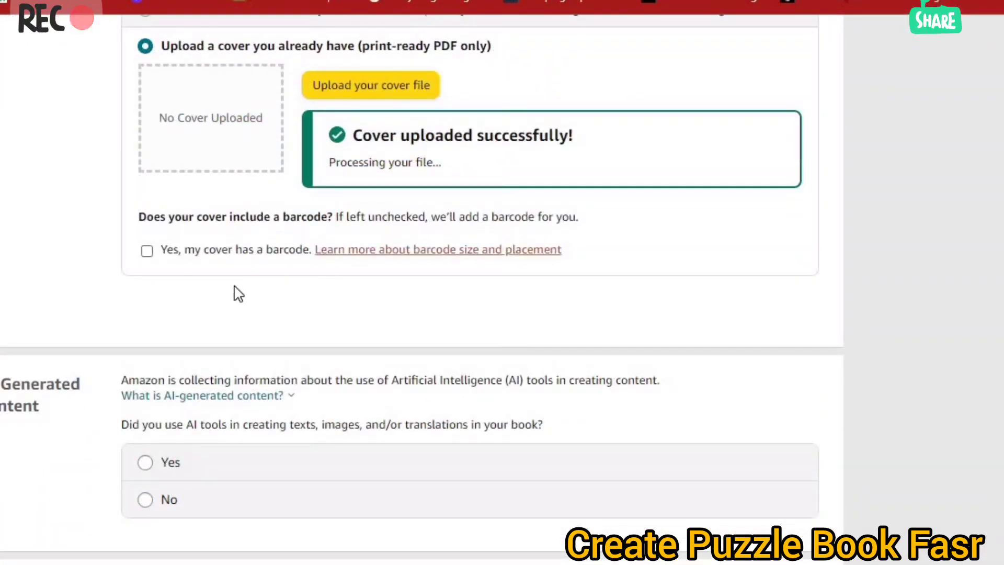
scroll(278, 212, up, 4)
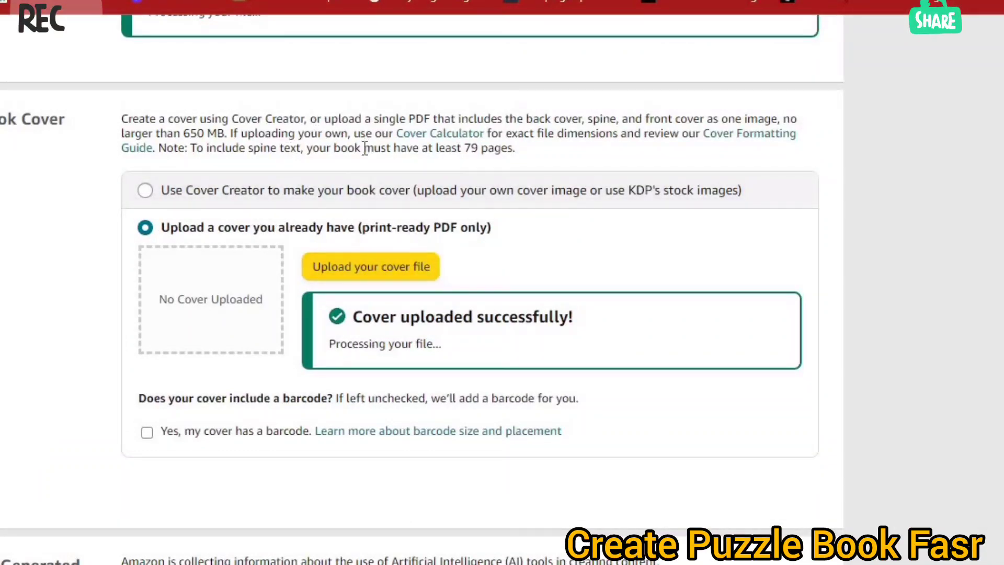
scroll(364, 148, down, 4)
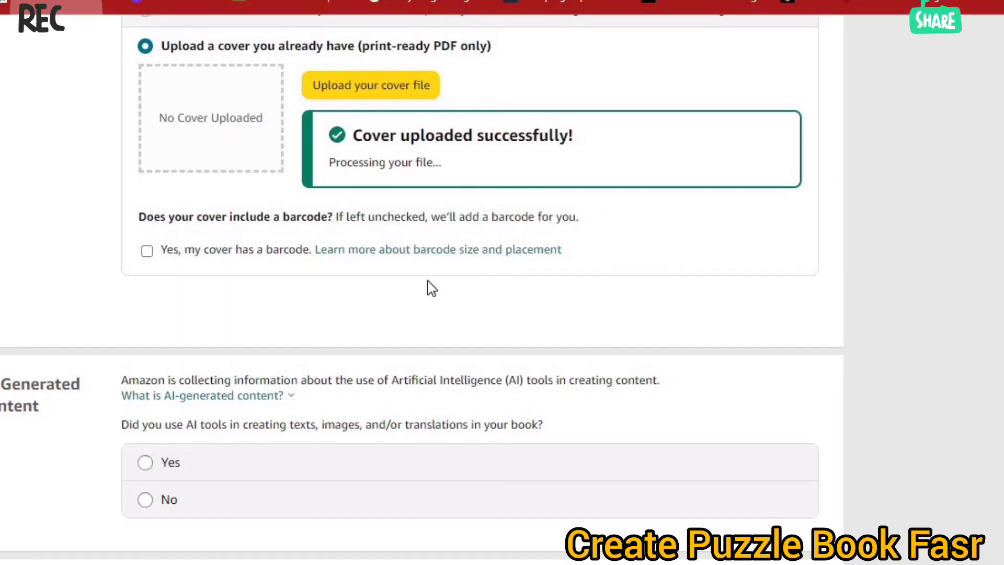
scroll(237, 270, down, 2)
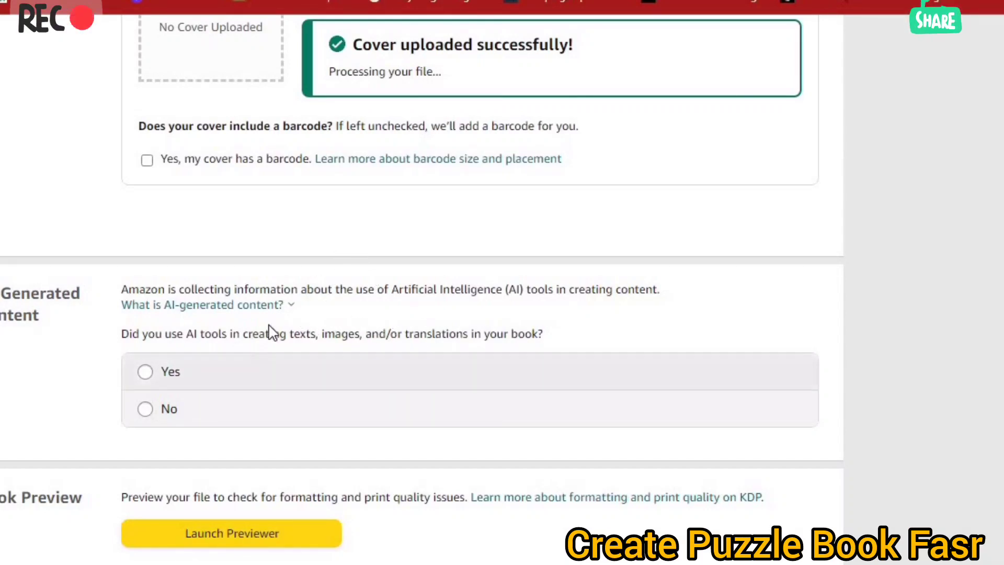
click(202, 309)
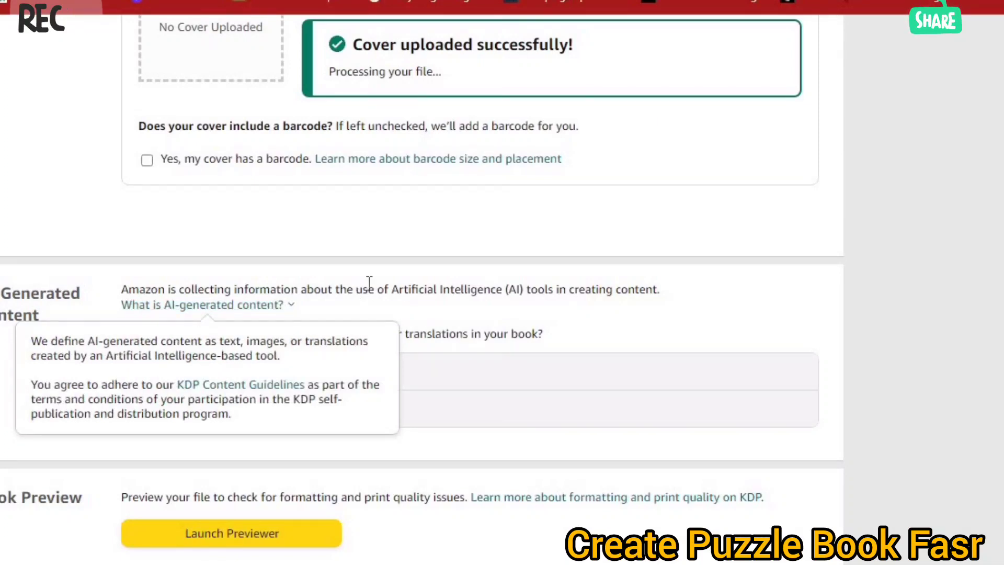
click(417, 282)
scroll(453, 351, down, 3)
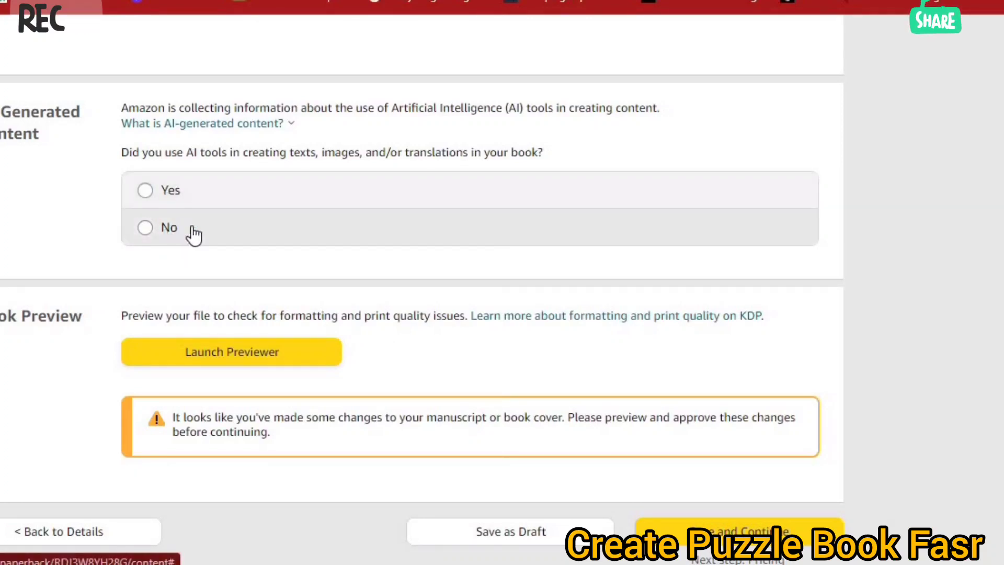
click(146, 230)
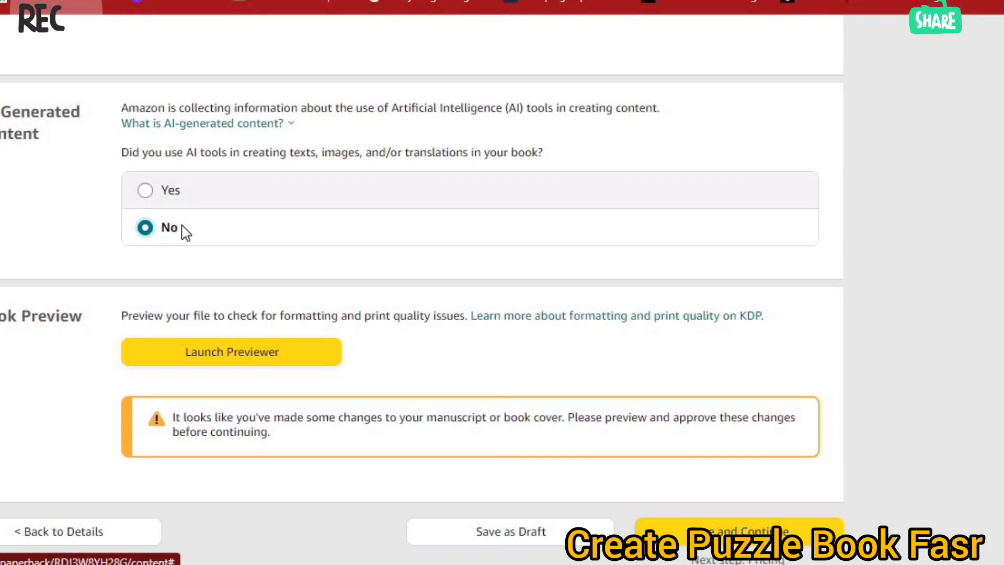
Launch the print previewer, examine the reported quality-check issues on the cover and inside pages, and exit the previewer
click(208, 359)
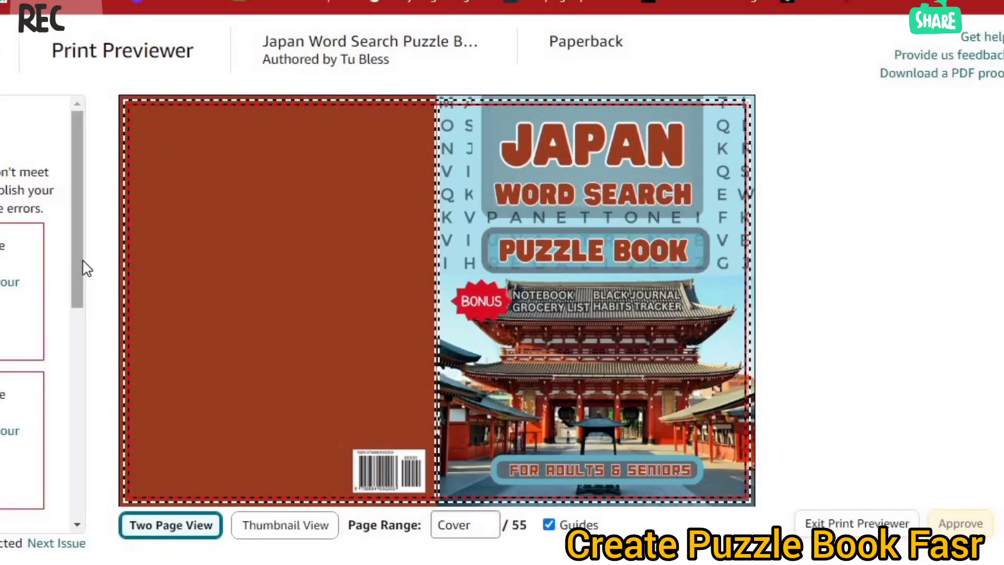
scroll(74, 317, down, 1)
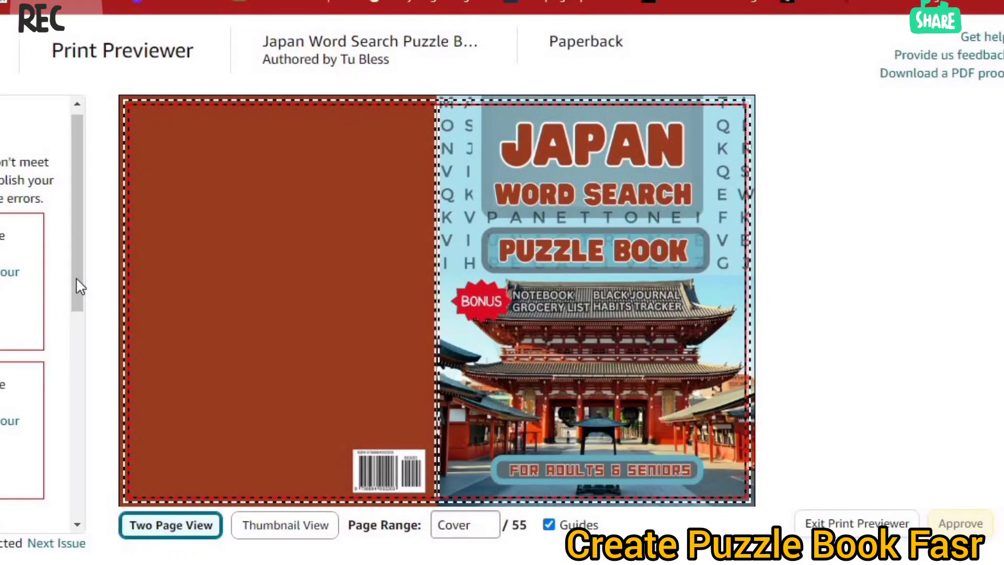
scroll(77, 287, down, 4)
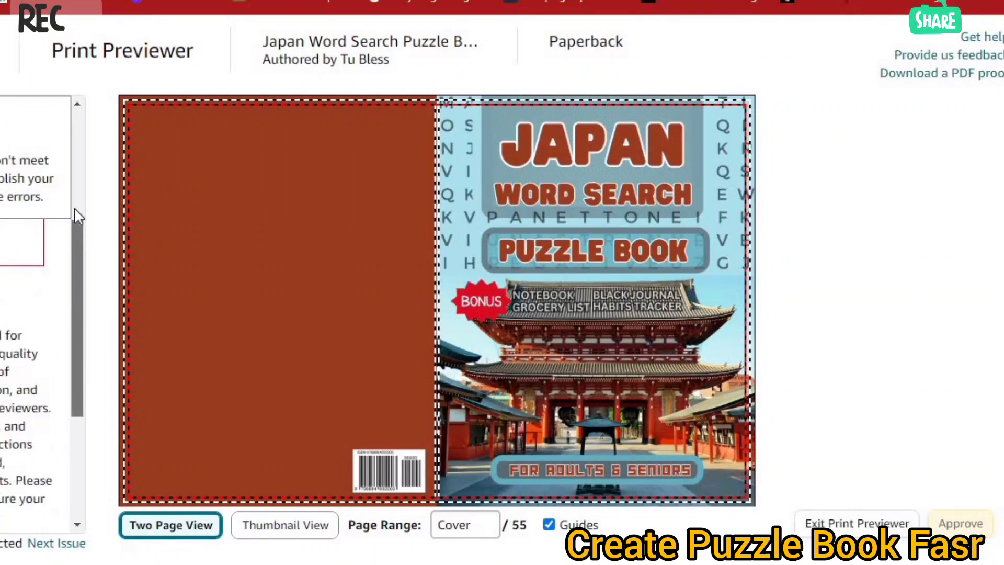
scroll(79, 199, up, 5)
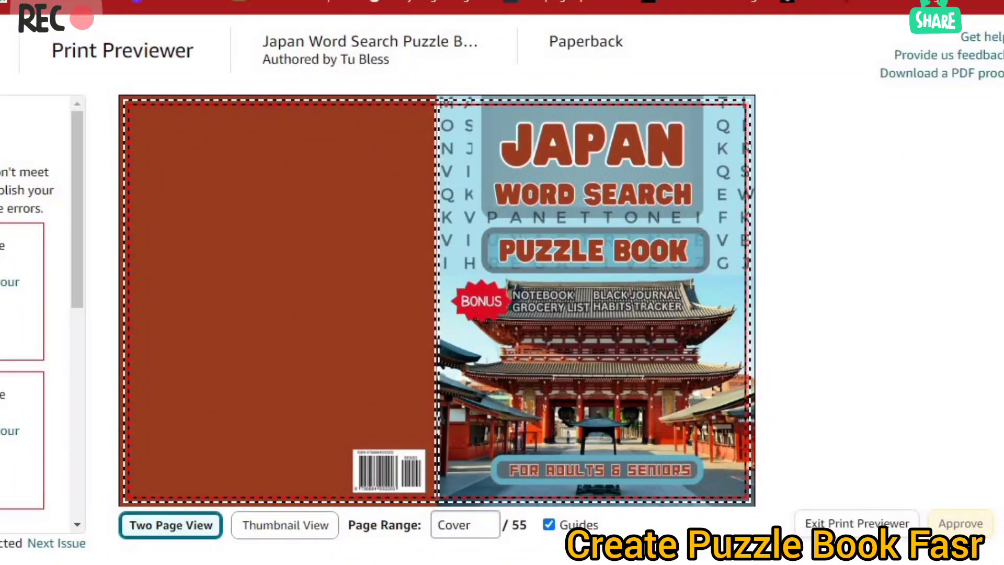
click(57, 543)
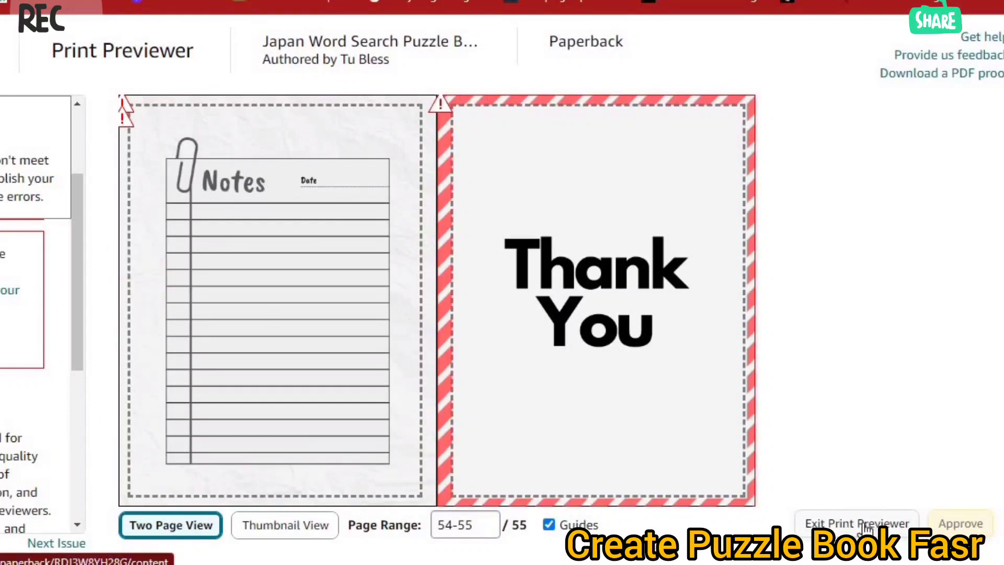
click(865, 529)
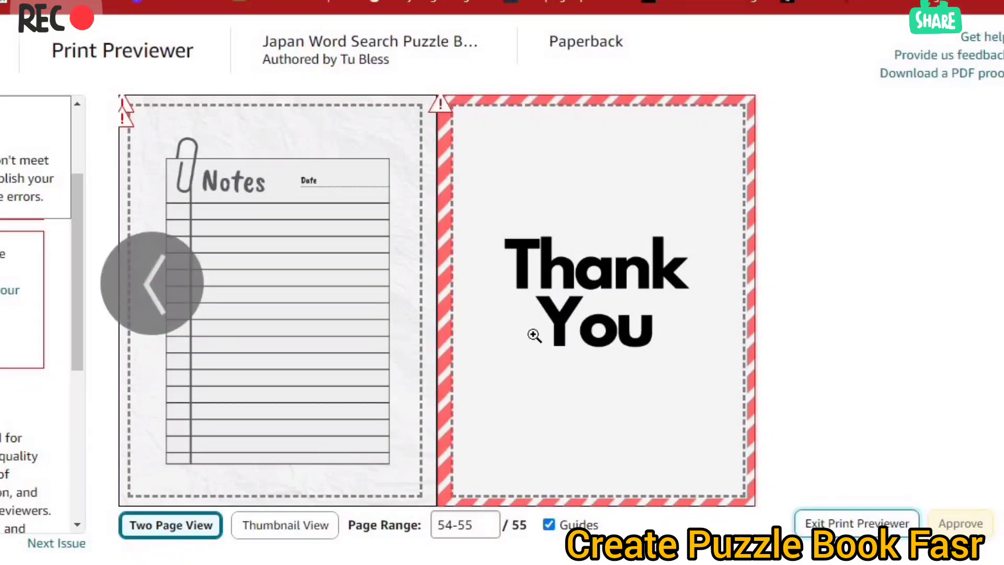
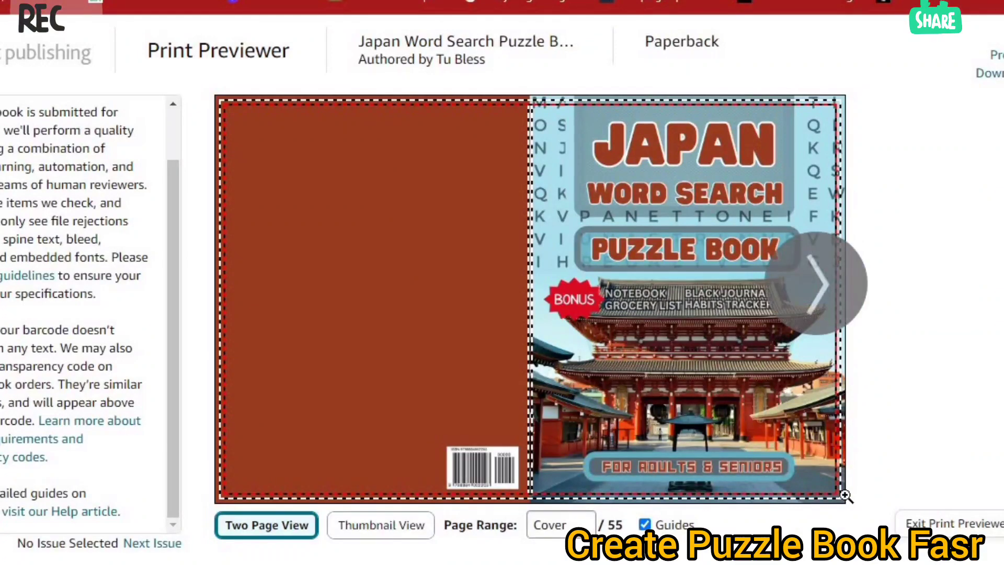
Page forward from the cover in the print preview, and save the paperback content to continue to pricing
click(816, 276)
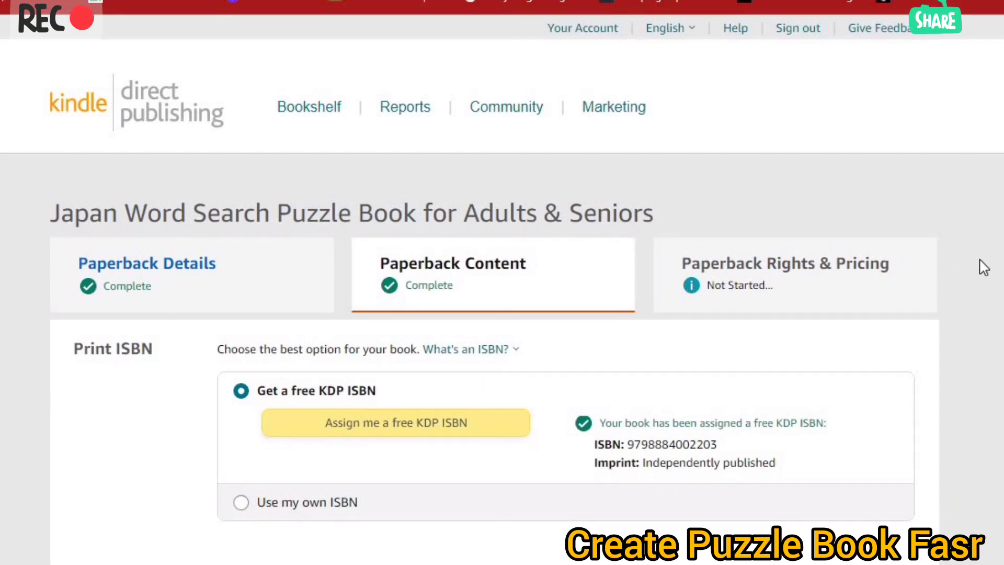
scroll(984, 267, down, 5)
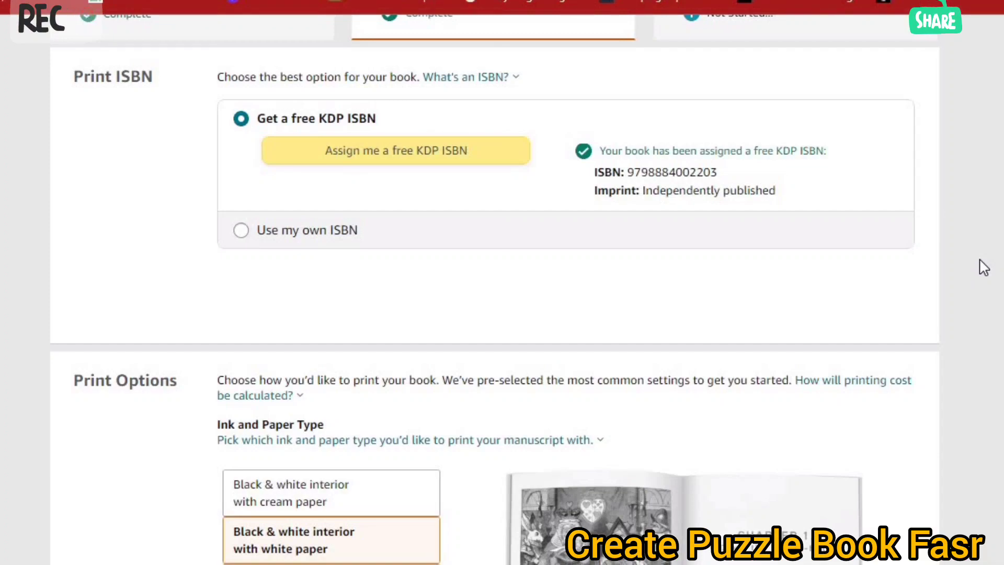
scroll(984, 268, down, 18)
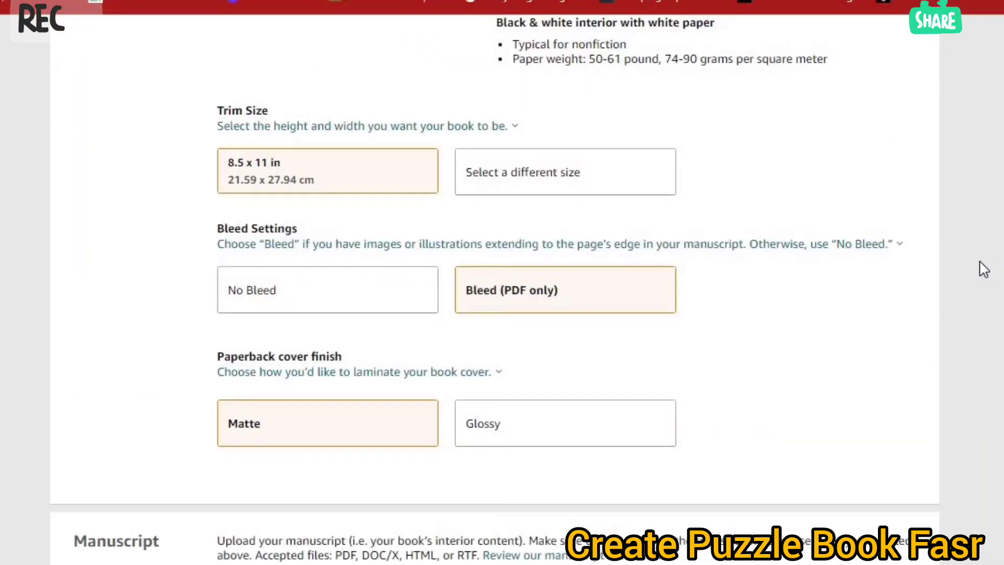
scroll(984, 268, down, 7)
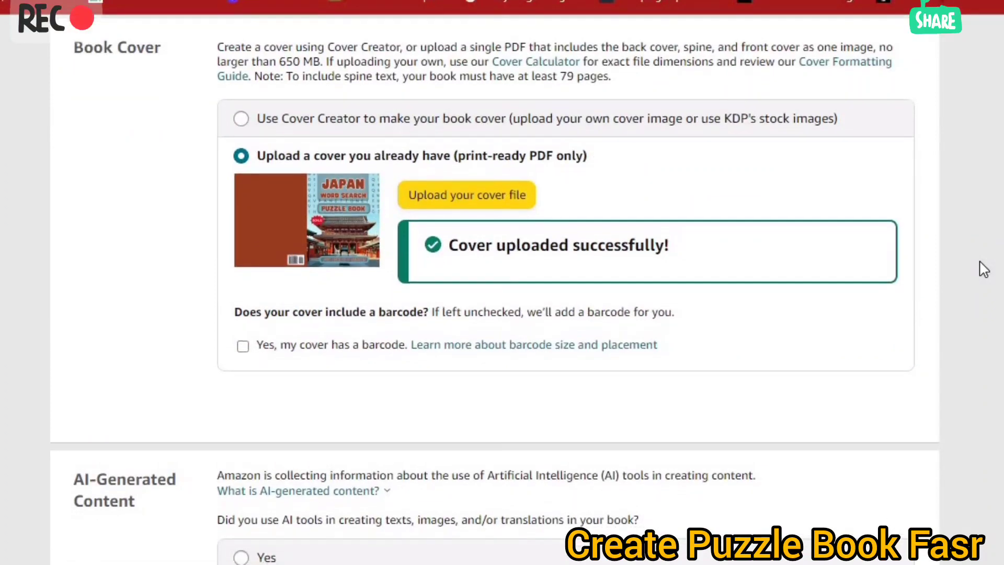
scroll(984, 268, down, 3)
scroll(984, 268, down, 7)
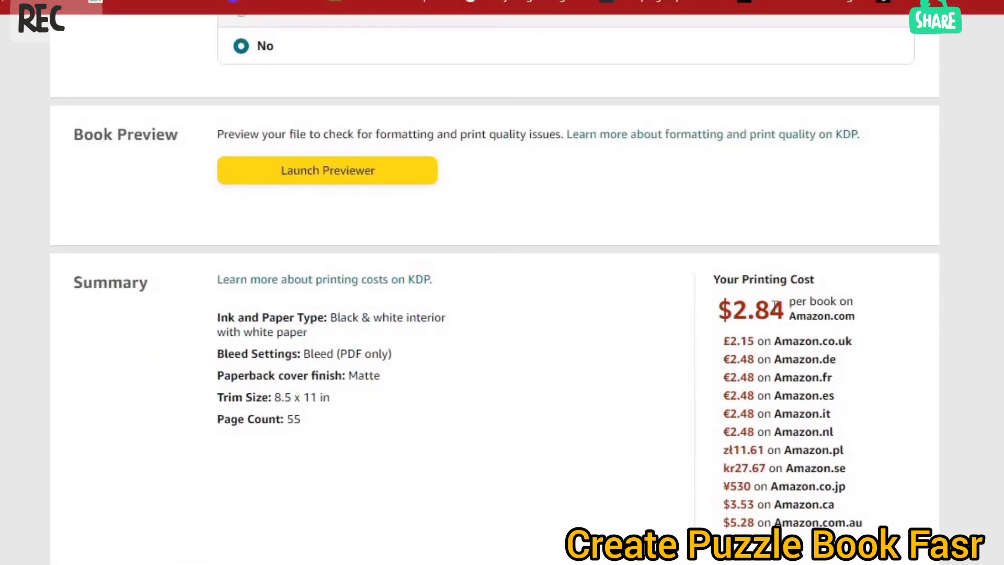
scroll(964, 422, down, 5)
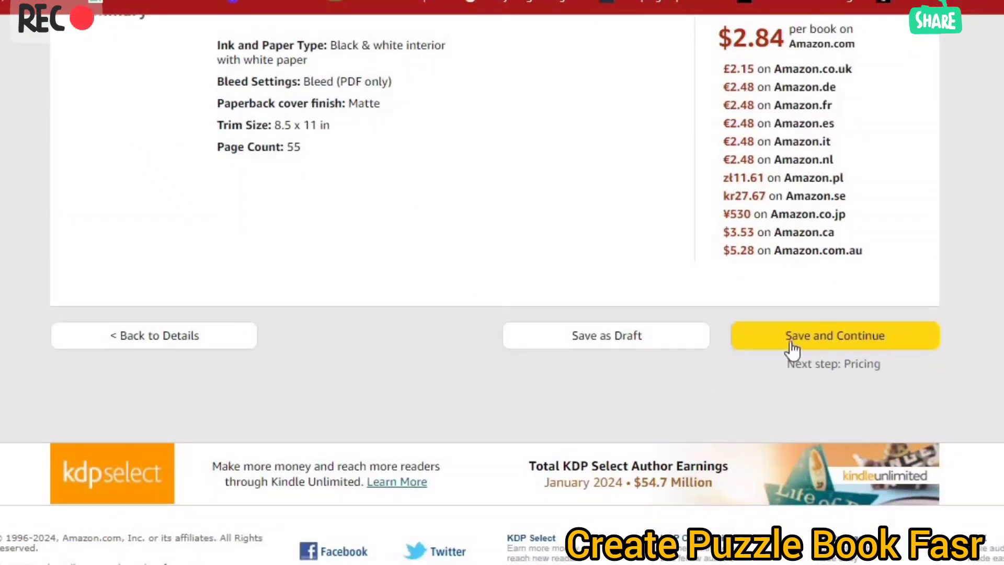
click(844, 336)
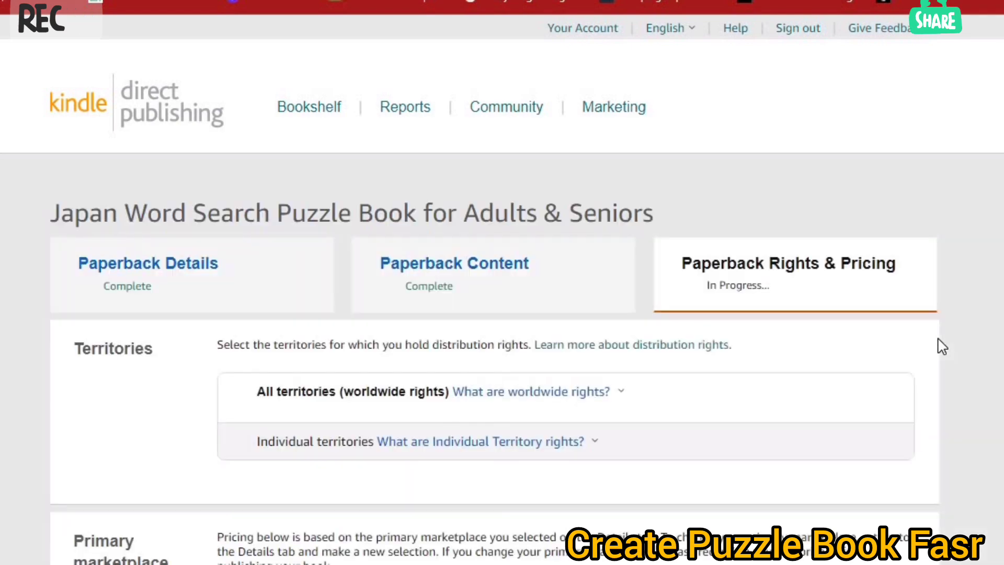
Keep worldwide rights, enroll the Amazon.com marketplace in Expanded Distribution at the 40% rate, and view the explanation of that option
scroll(943, 346, down, 5)
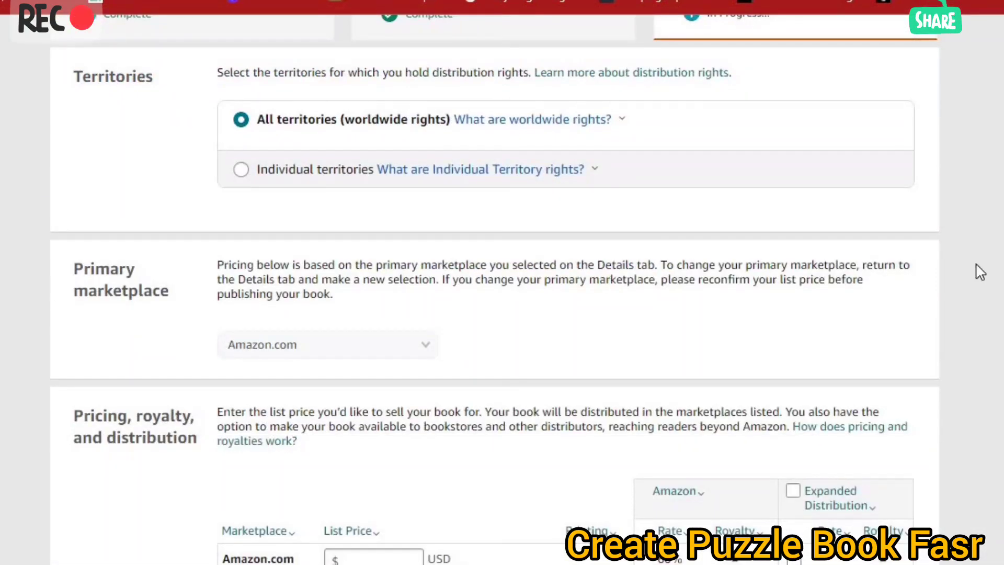
scroll(980, 272, down, 4)
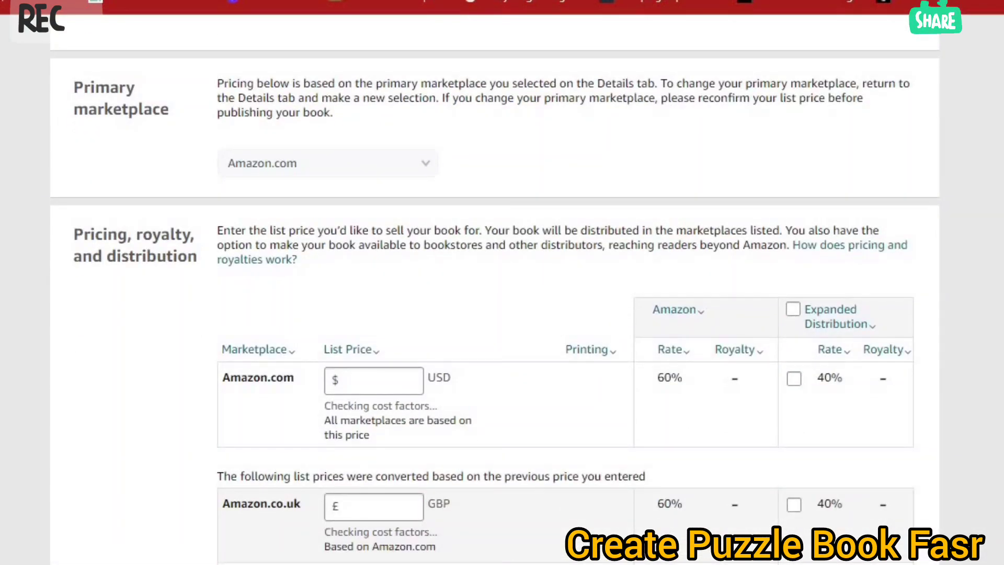
scroll(997, 325, down, 2)
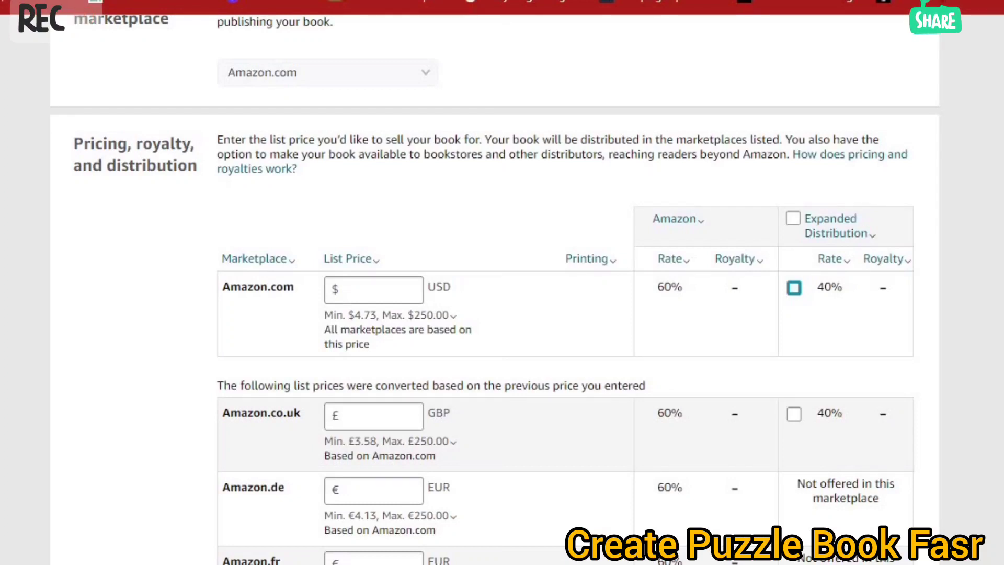
click(794, 287)
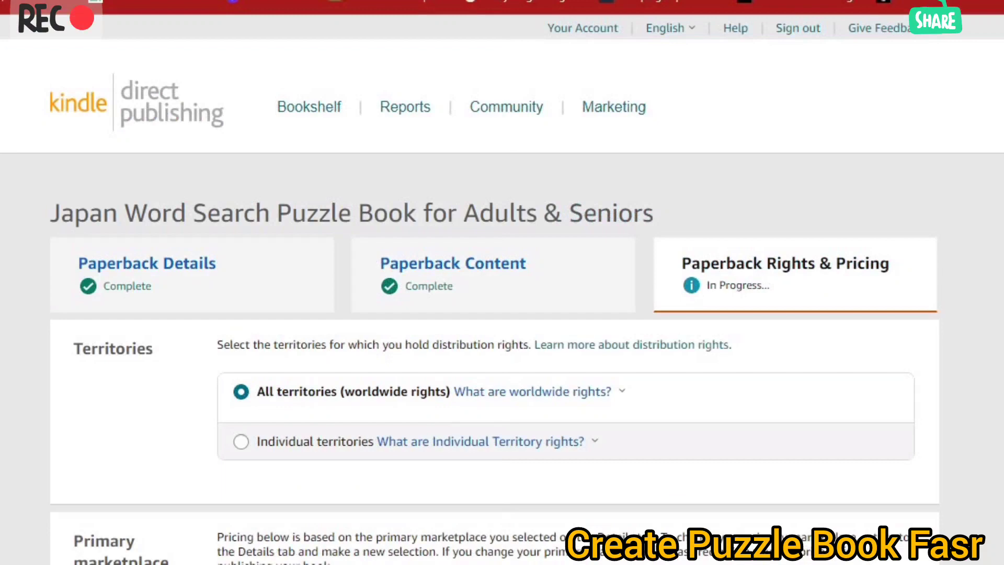
scroll(502, 283, down, 7)
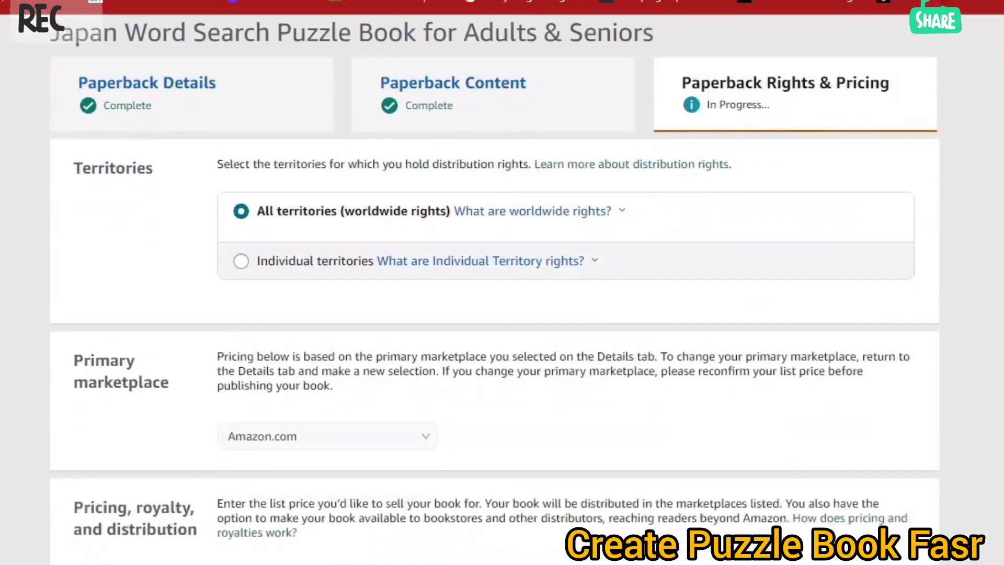
scroll(502, 283, down, 5)
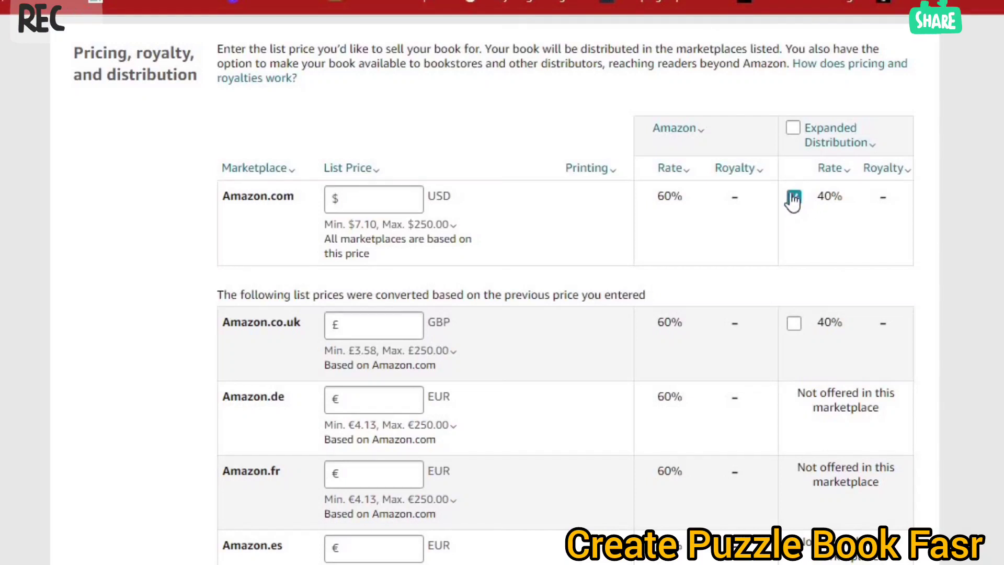
click(865, 139)
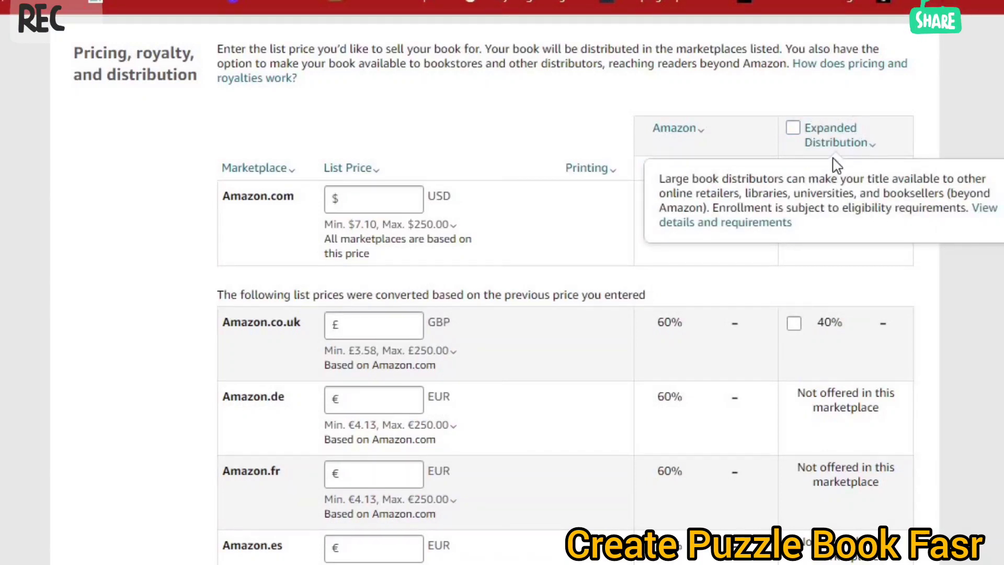
Dismiss the Expanded Distribution explanation and try Amazon.com list prices of 7.99, 8.99 and 9.99 USD
click(988, 161)
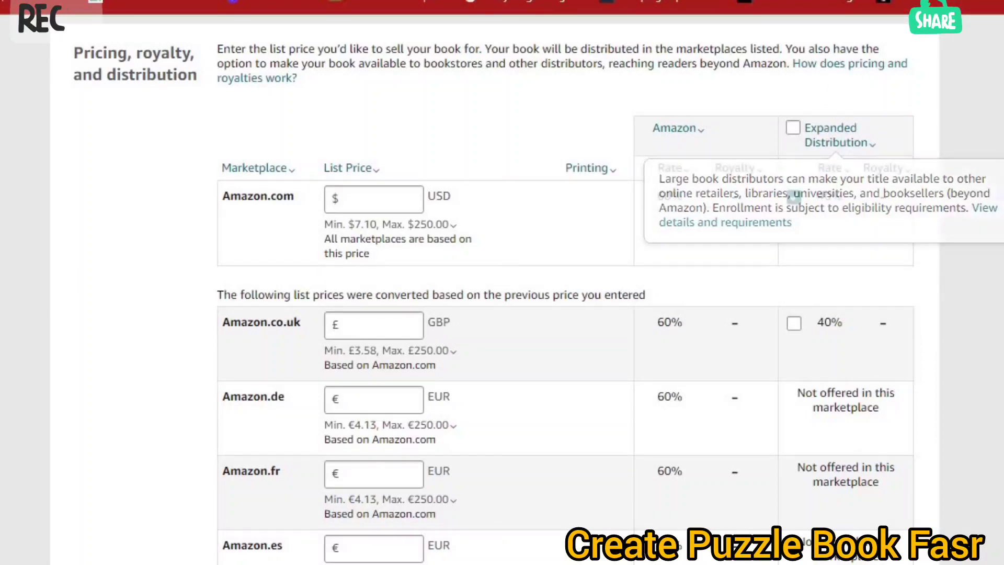
click(390, 200)
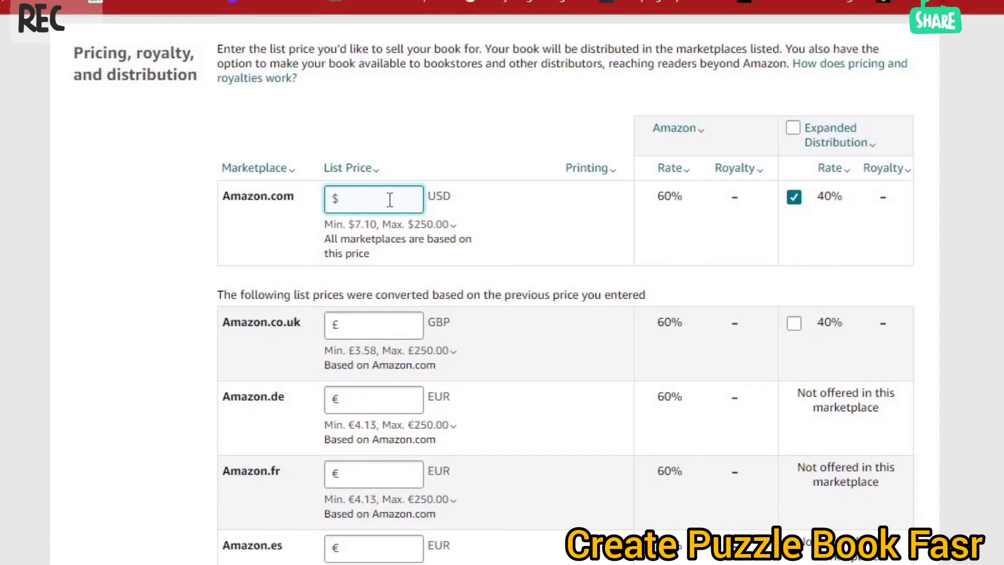
text(7)
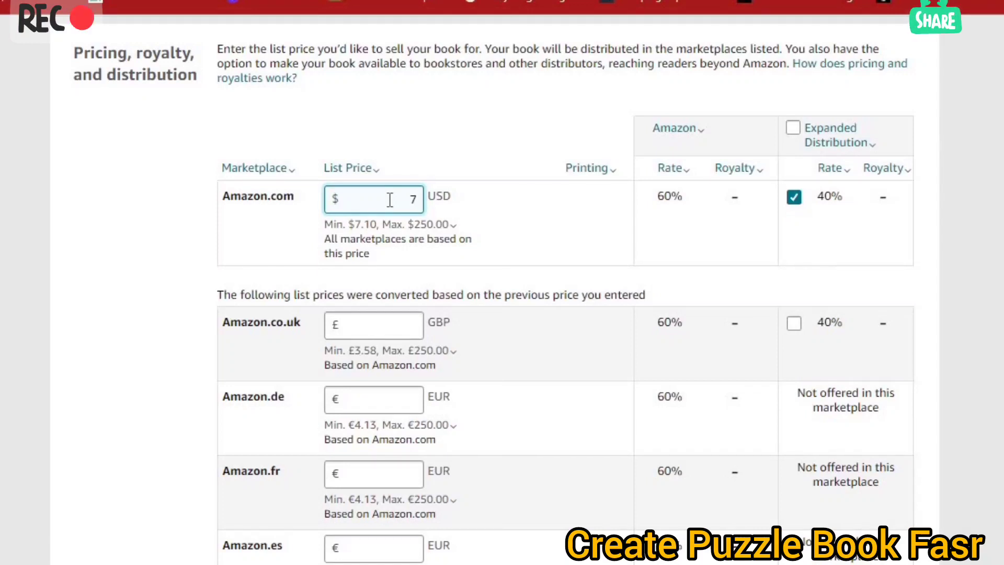
text(.99)
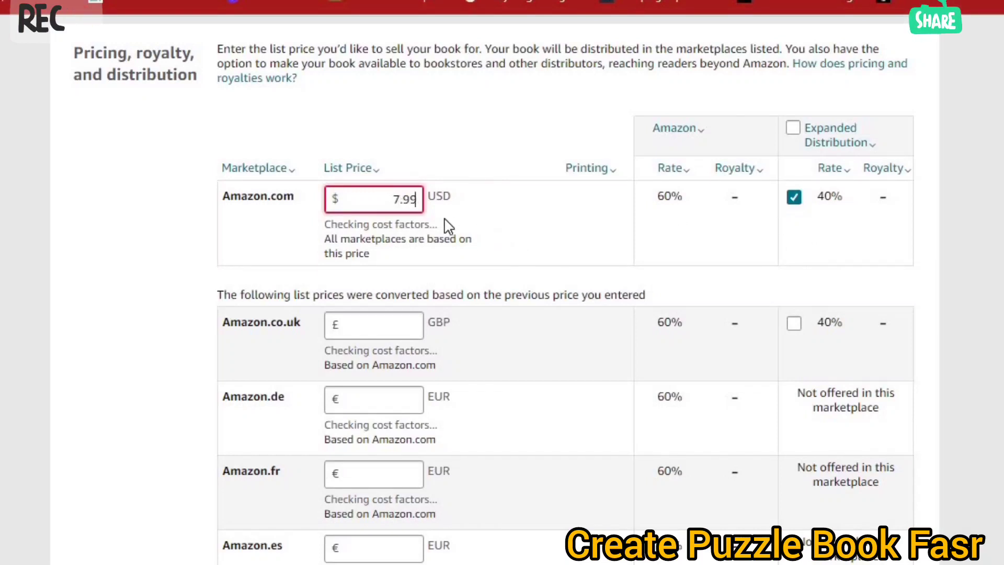
click(401, 201)
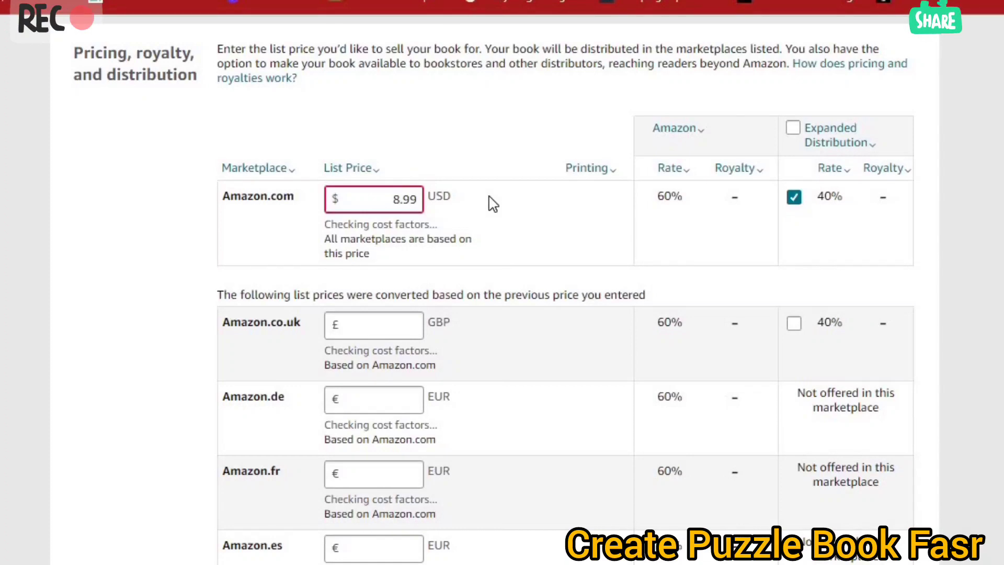
scroll(489, 202, up, 4)
scroll(489, 202, down, 4)
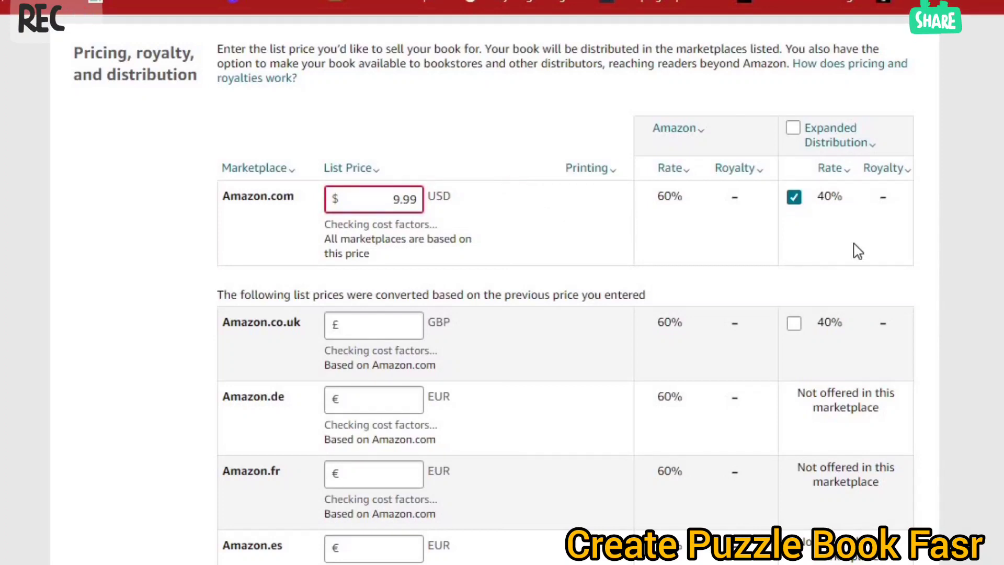
Try Amazon.com list prices of 10.99 and 12.99 USD and check the marketplace table for calculated royalties
scroll(965, 255, down, 3)
scroll(965, 255, up, 5)
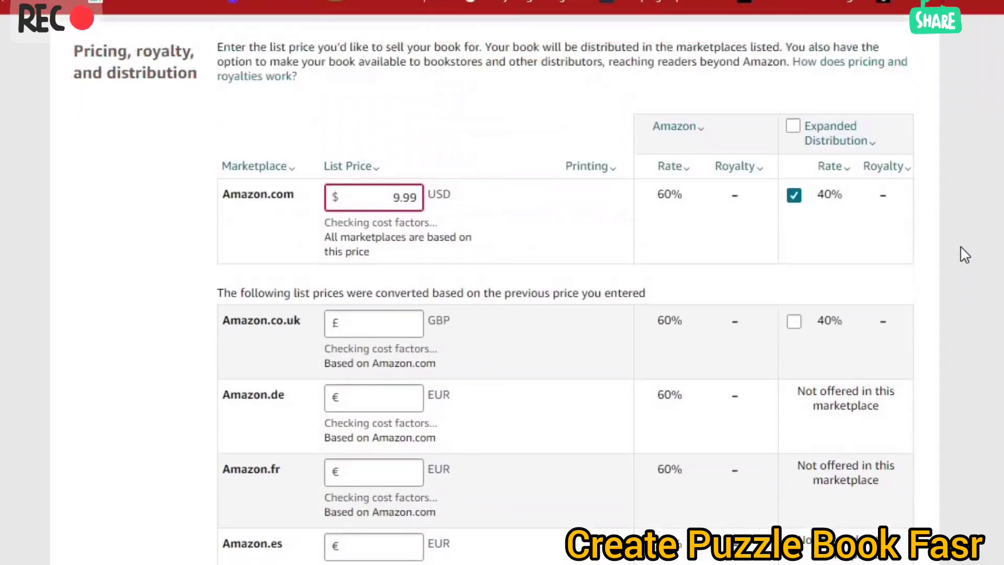
scroll(972, 241, up, 7)
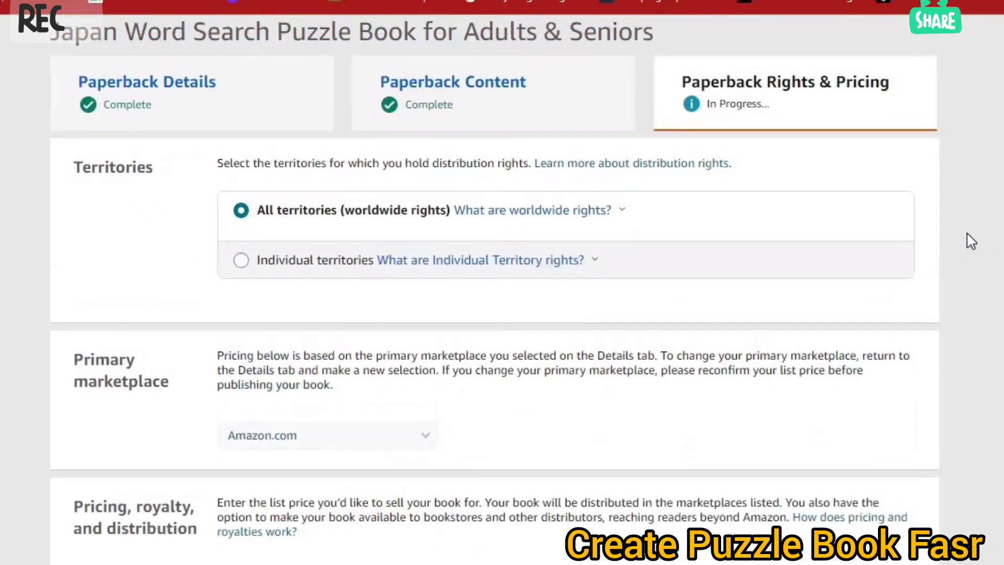
scroll(972, 241, down, 12)
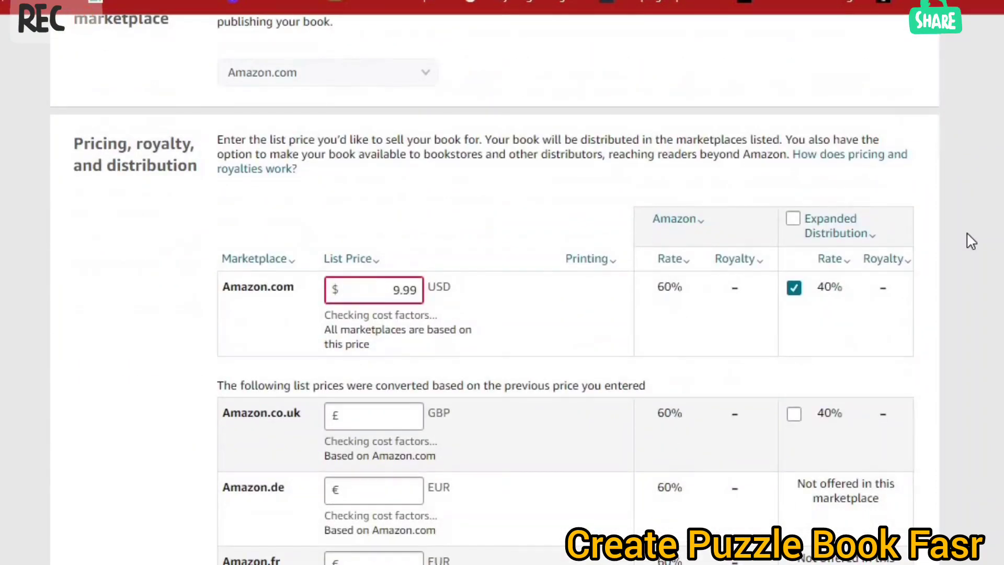
scroll(968, 240, up, 2)
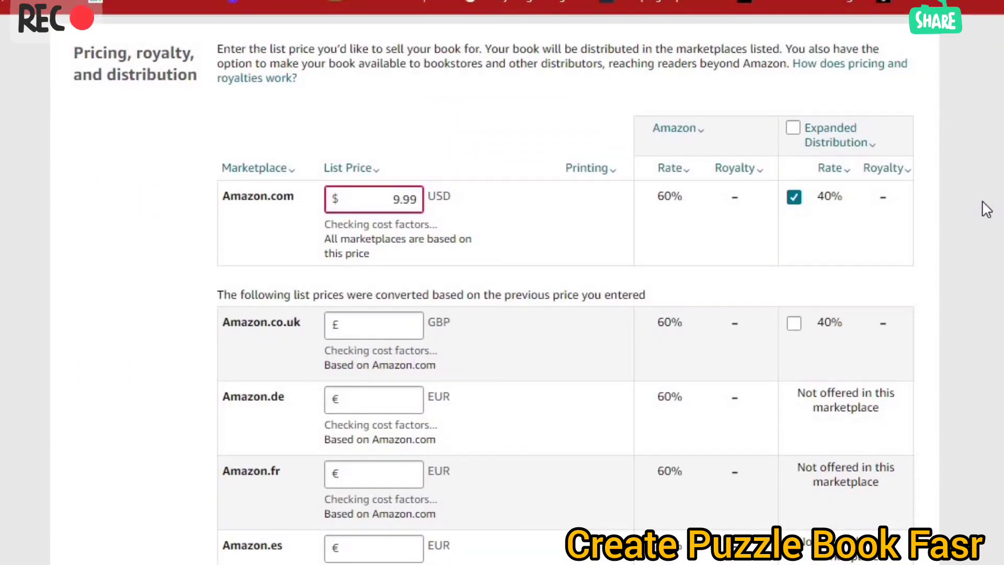
click(405, 204)
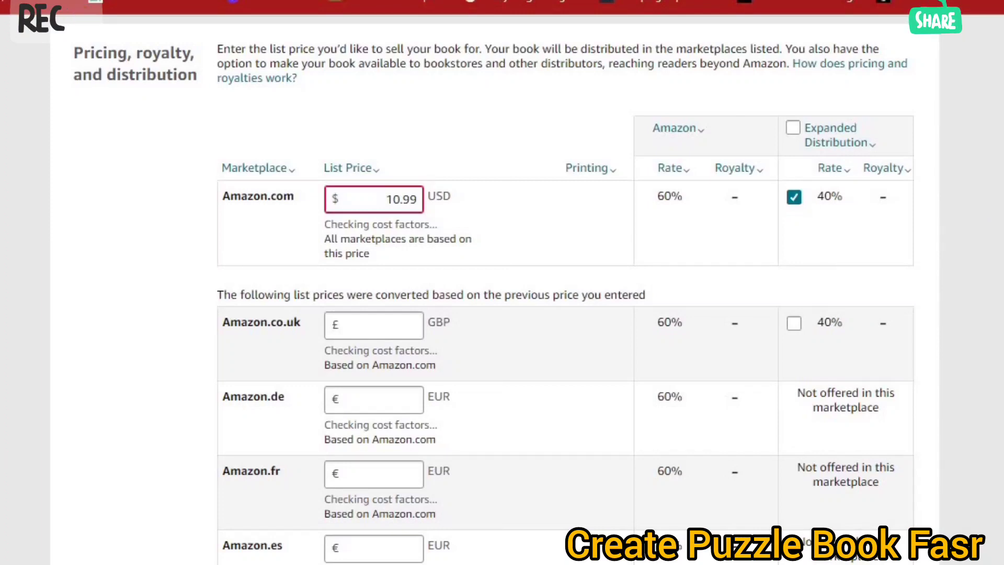
scroll(502, 282, down, 15)
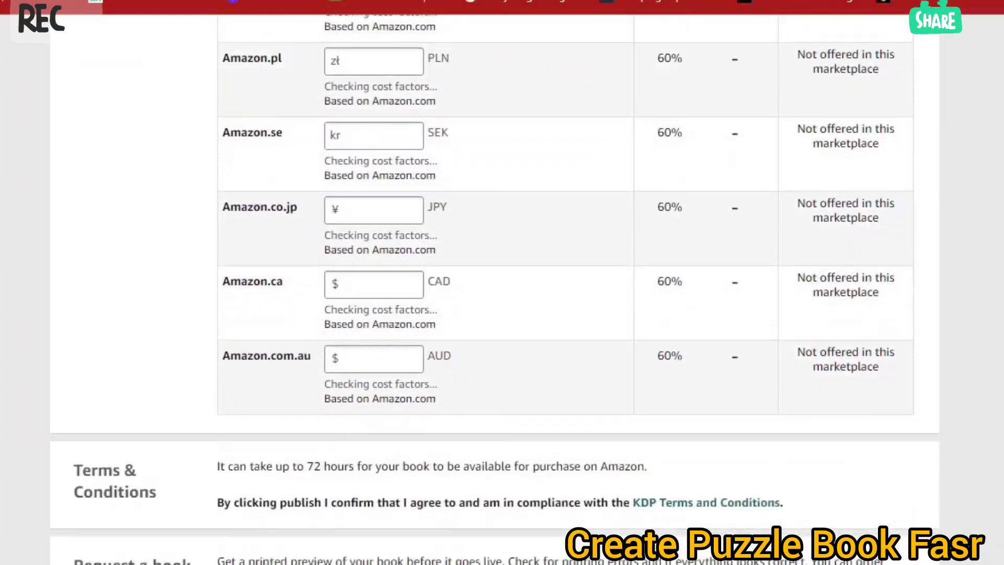
scroll(456, 282, up, 15)
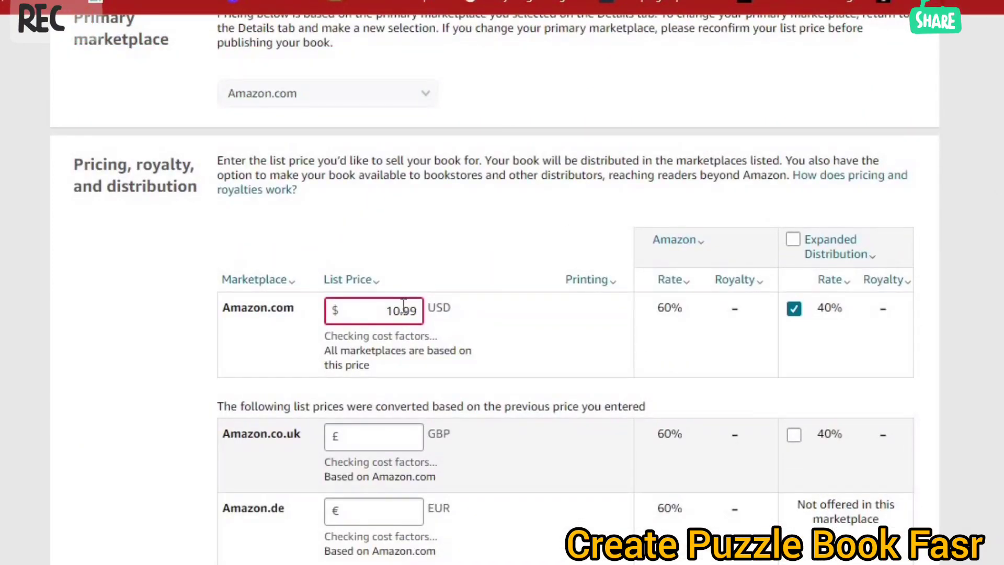
click(400, 311)
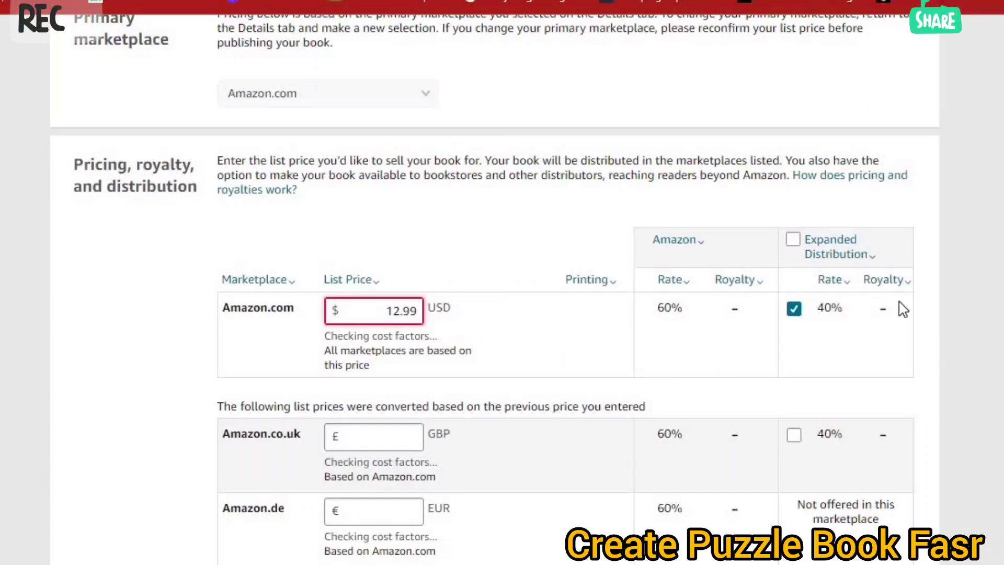
scroll(502, 314, down, 3)
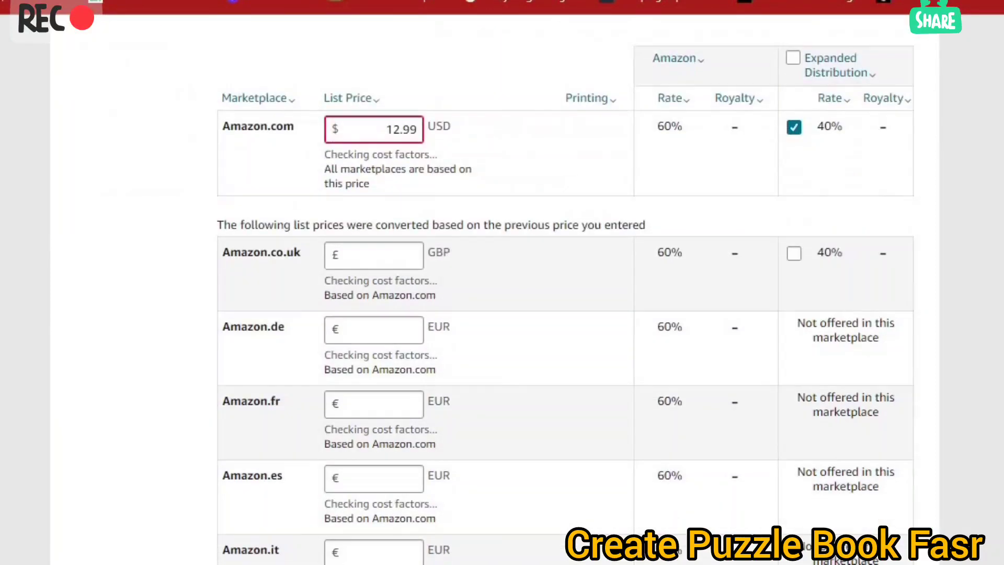
scroll(661, 262, up, 2)
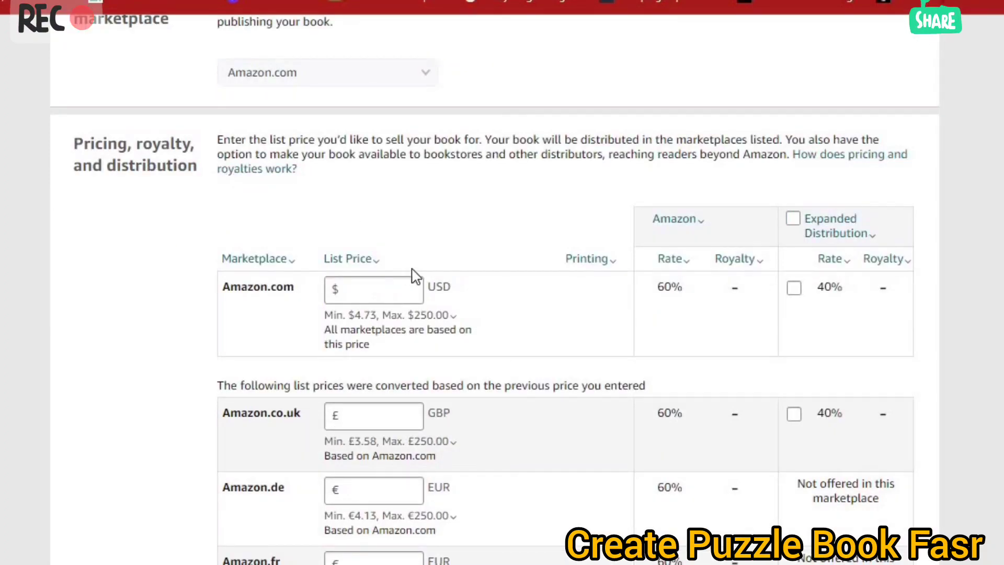
Enroll Amazon.com in Expanded Distribution at the 40% rate and enter a list price of 6.99 USD
click(794, 291)
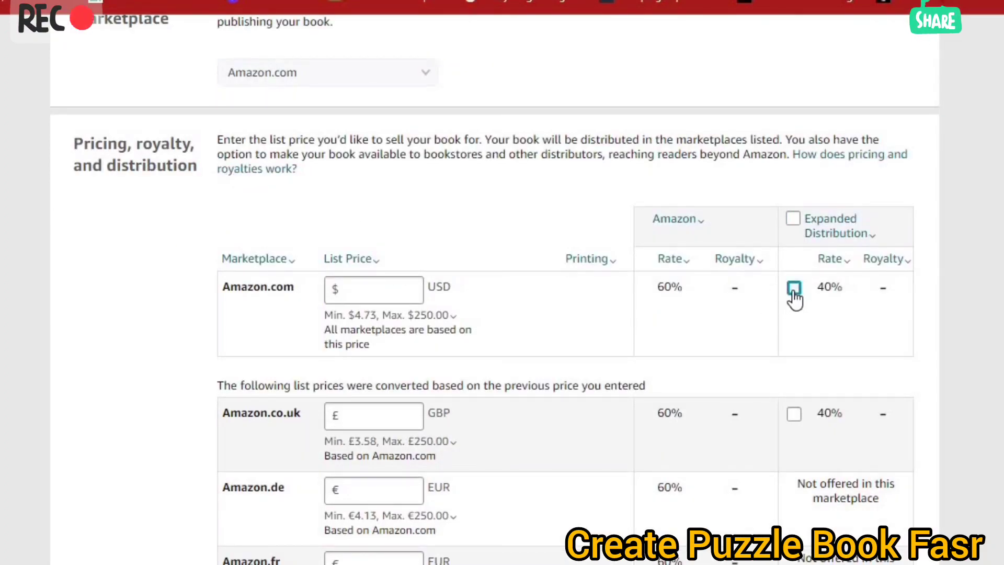
click(396, 289)
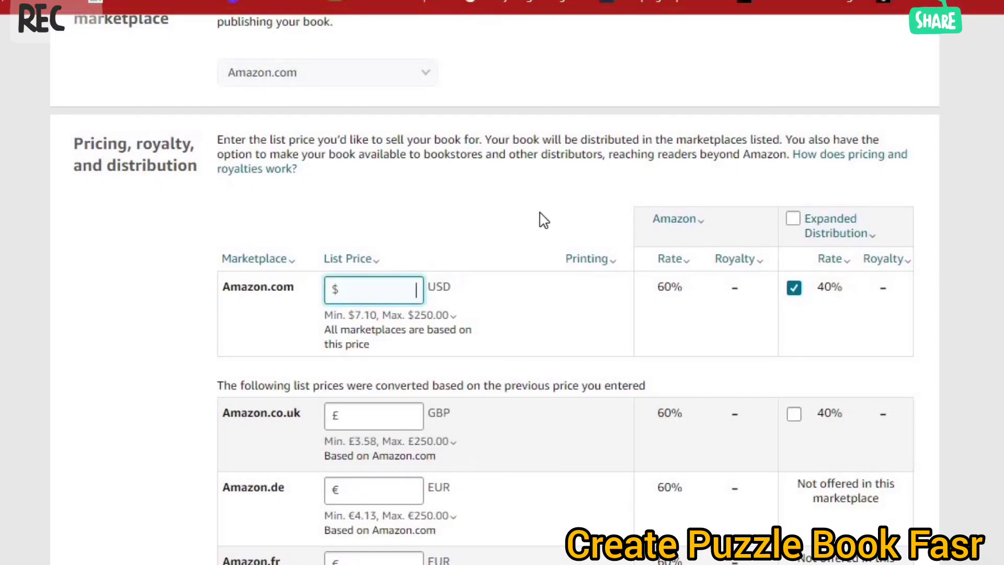
text(6)
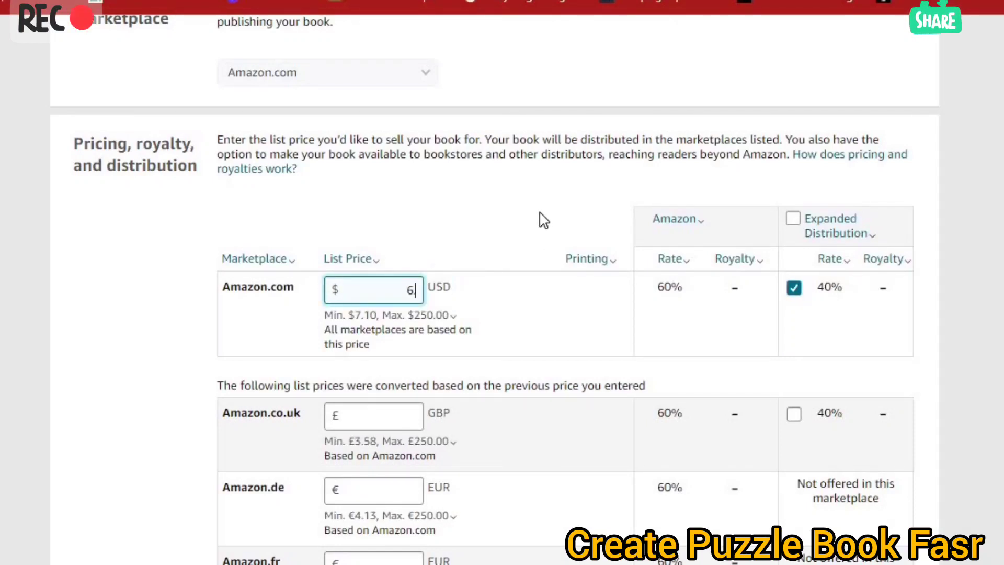
text(.99)
click(544, 220)
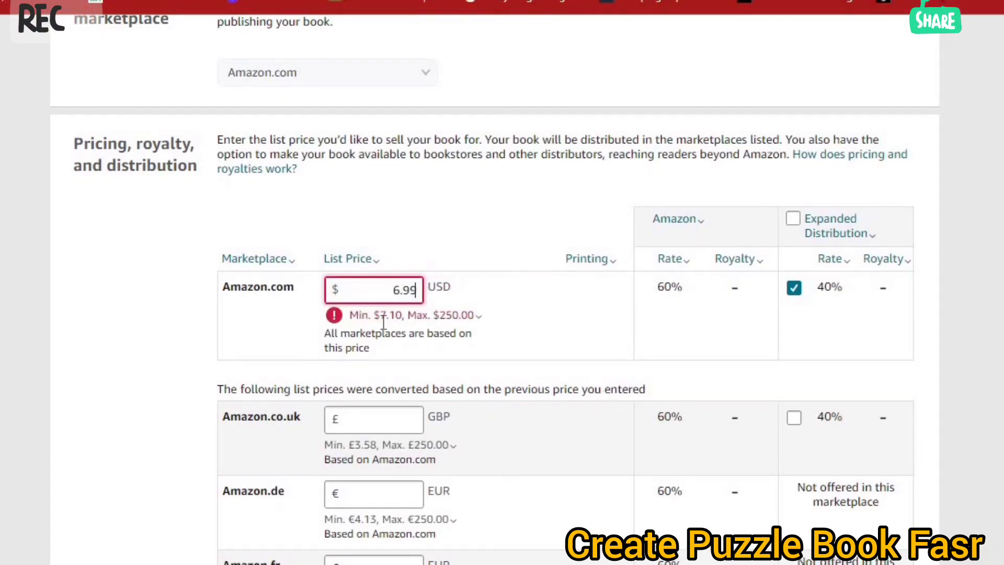
Set the Amazon.com list price to 7.99 USD and view the explanation of the minimum list price
mouse_move(385, 320)
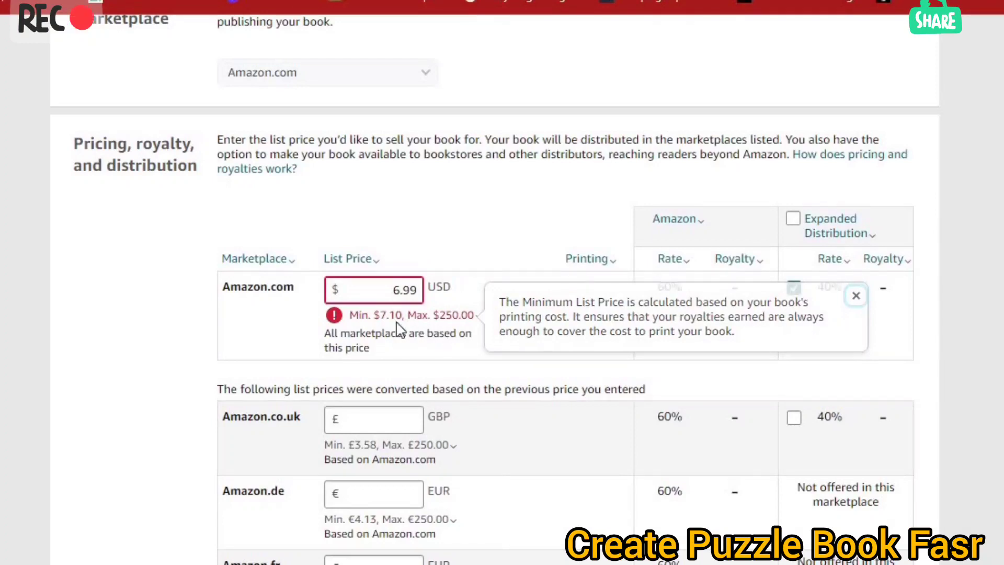
click(398, 290)
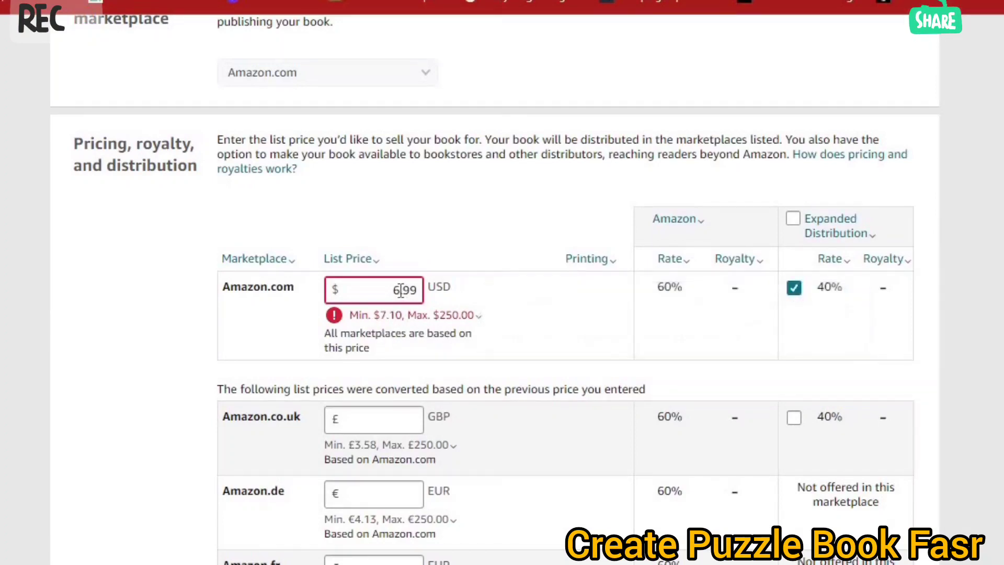
key(BackSpace)
text(7)
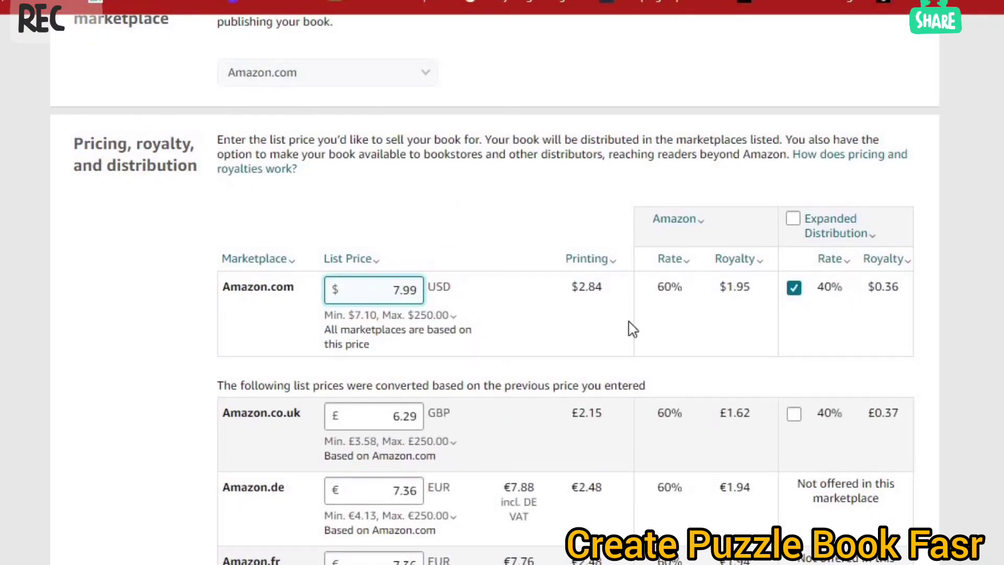
click(434, 316)
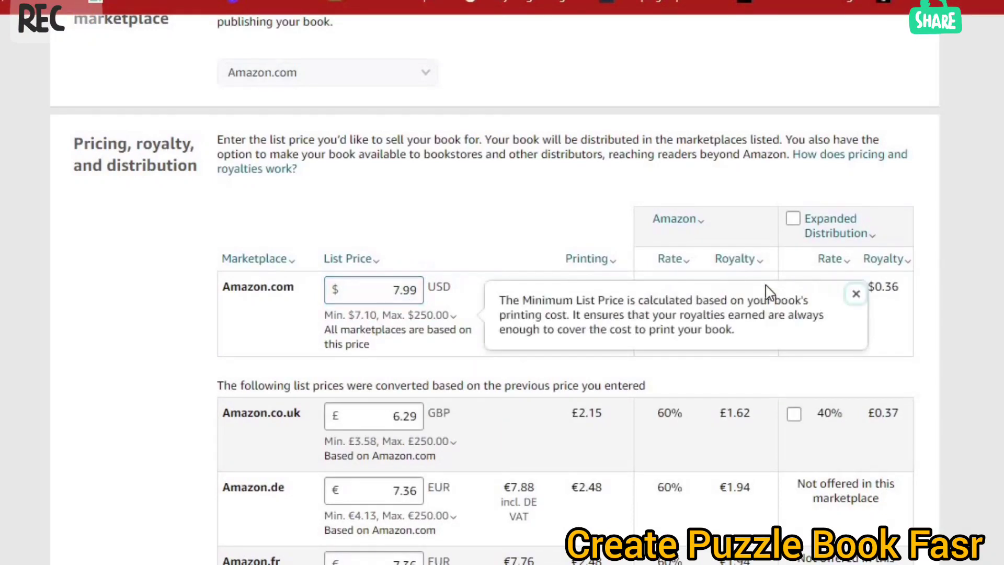
click(997, 290)
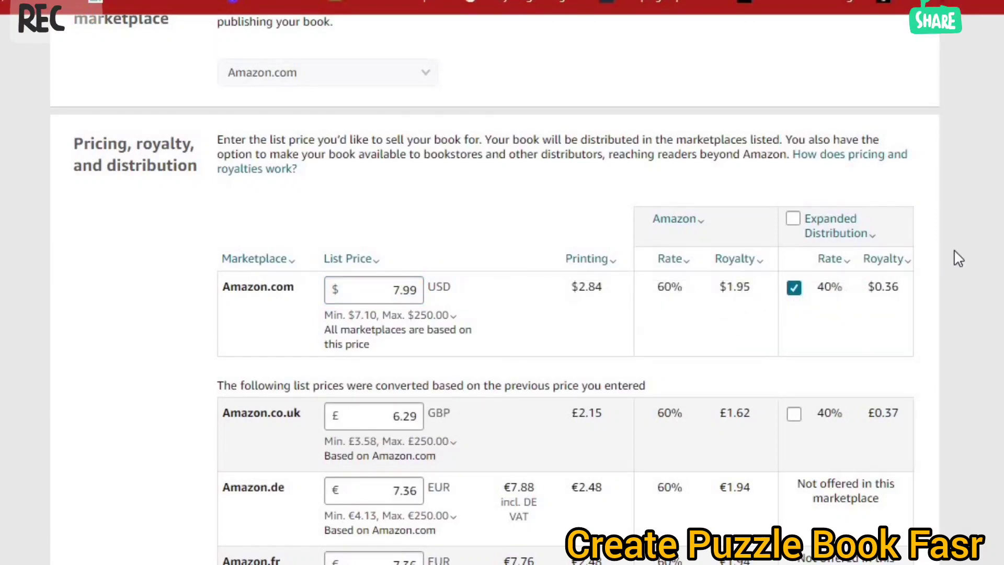
Examine the printing costs, royalties and converted list prices for Amazon.com and the other marketplaces
scroll(994, 285, down, 2)
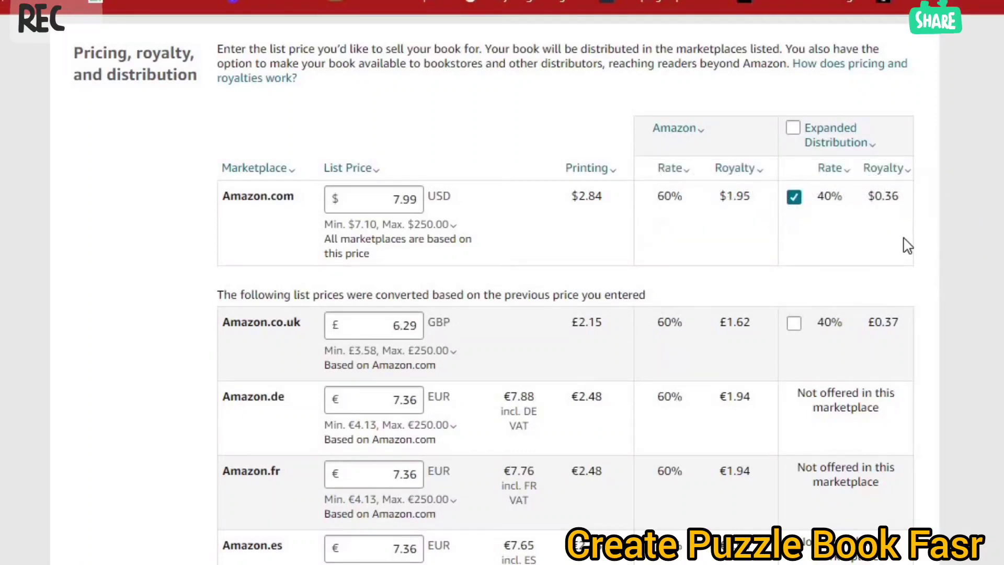
mouse_move(409, 226)
scroll(680, 314, down, 3)
scroll(388, 201, up, 3)
scroll(982, 348, down, 5)
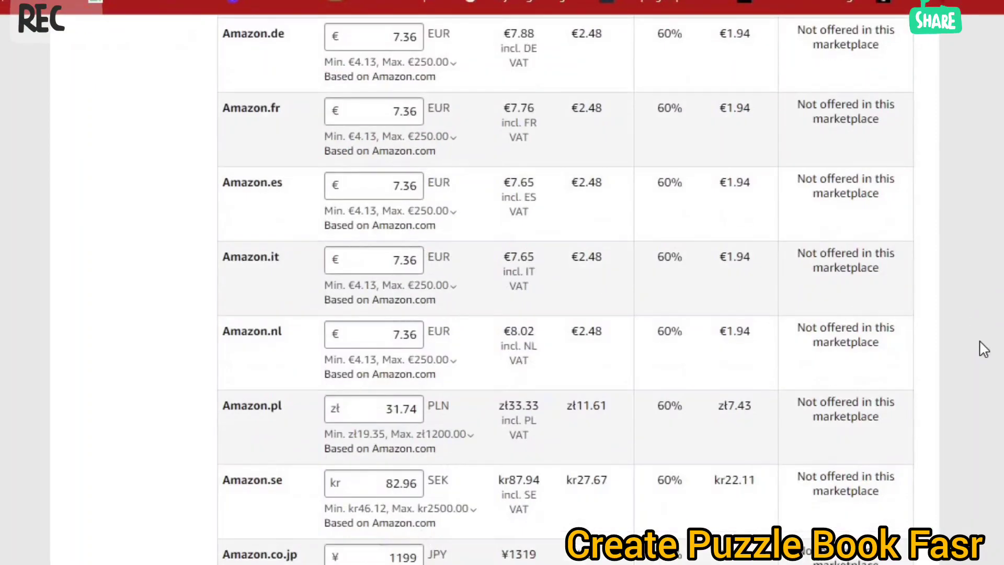
scroll(983, 348, down, 5)
scroll(983, 349, up, 11)
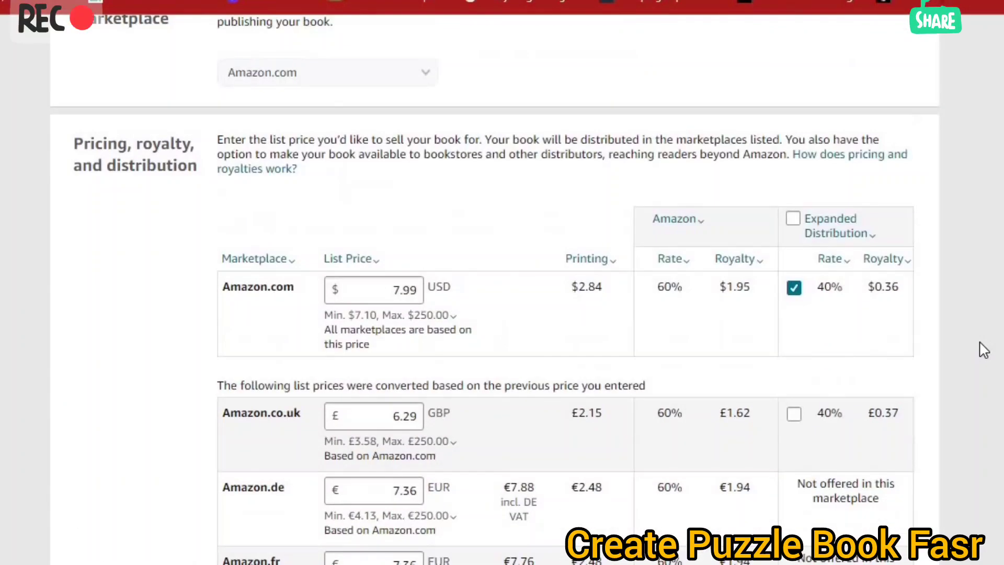
scroll(982, 348, down, 7)
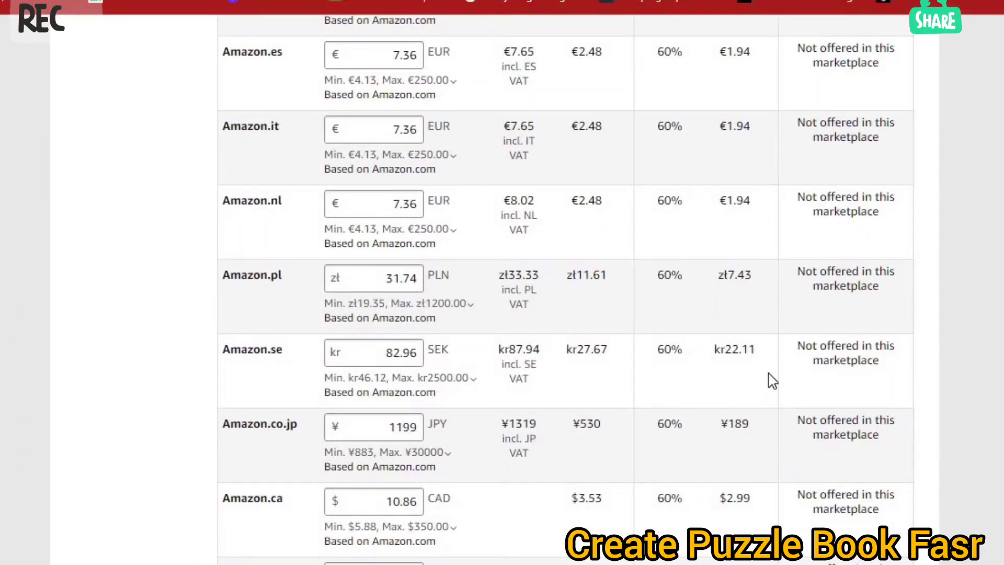
Publish the paperback and read through the submission notice about the review process
scroll(773, 381, down, 10)
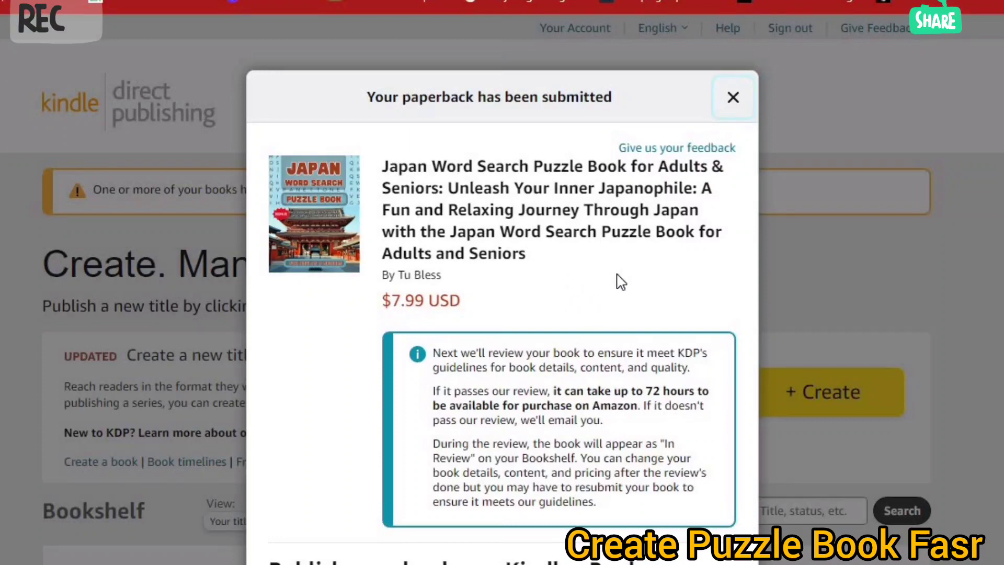
scroll(618, 280, down, 3)
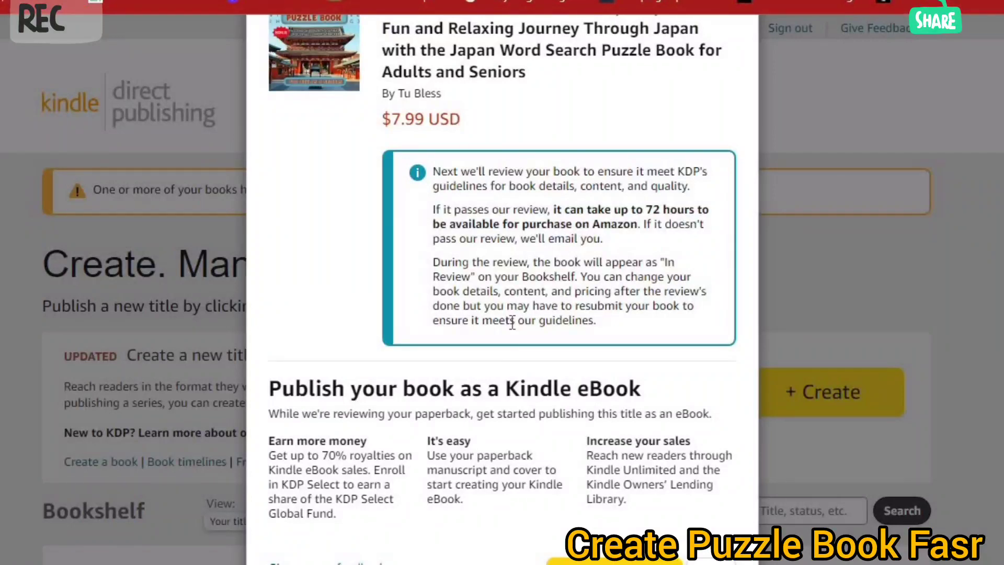
scroll(513, 323, up, 2)
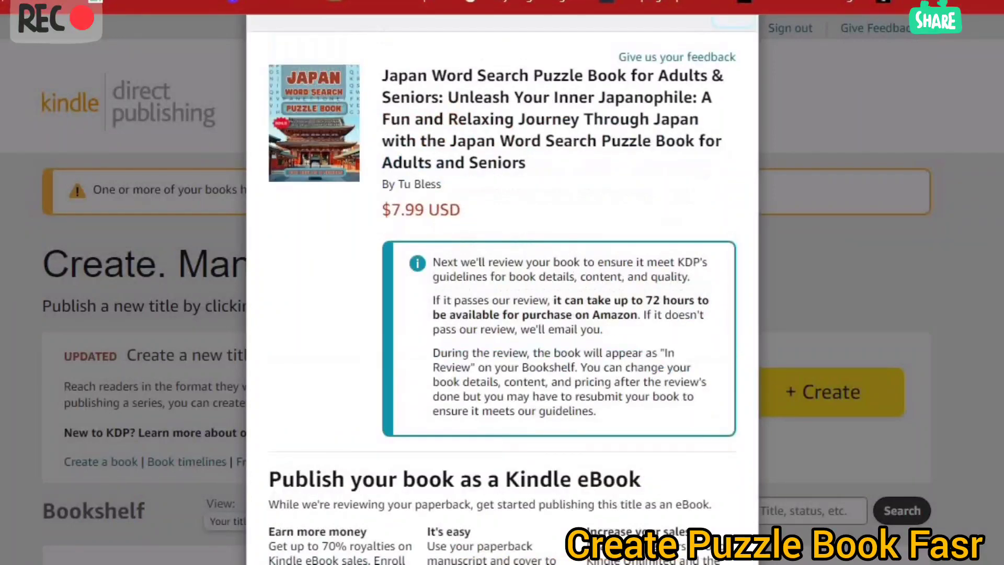